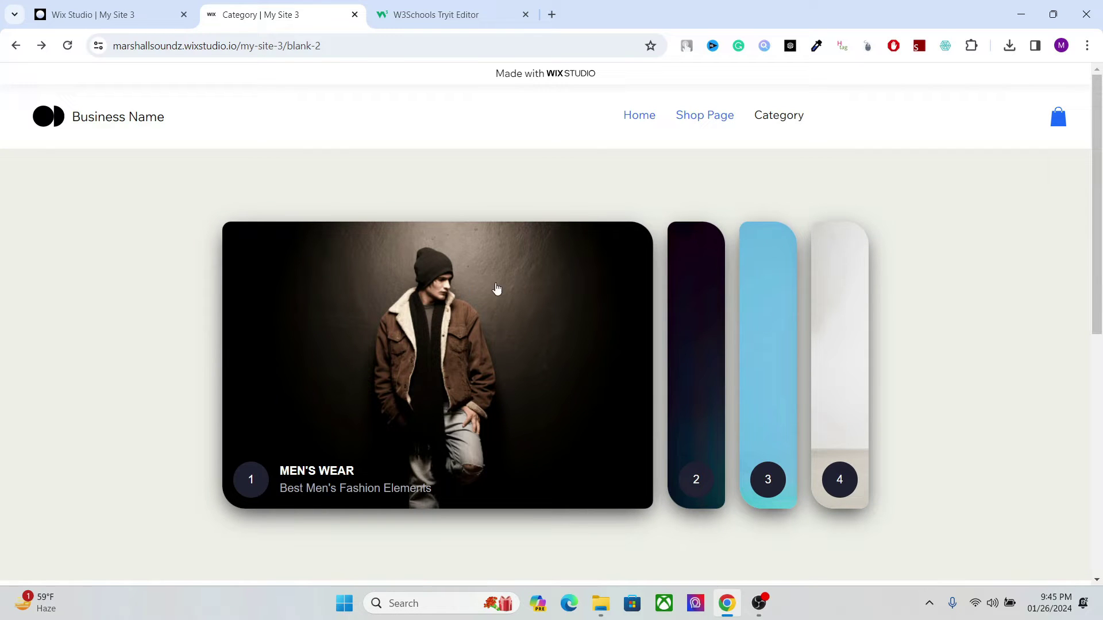
- Expand WOMEN'S WEAR, SPORTS WEAR, NEW ARRIVALS and MEN'S WEAR cards in turn on the live Category page
click(716, 316)
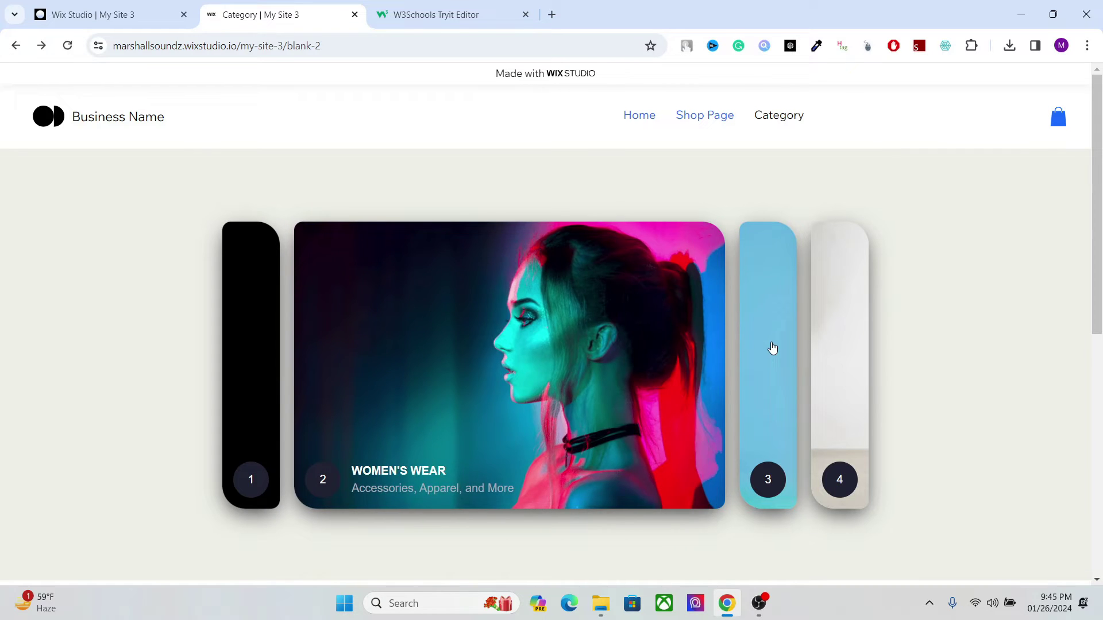
click(770, 347)
click(825, 348)
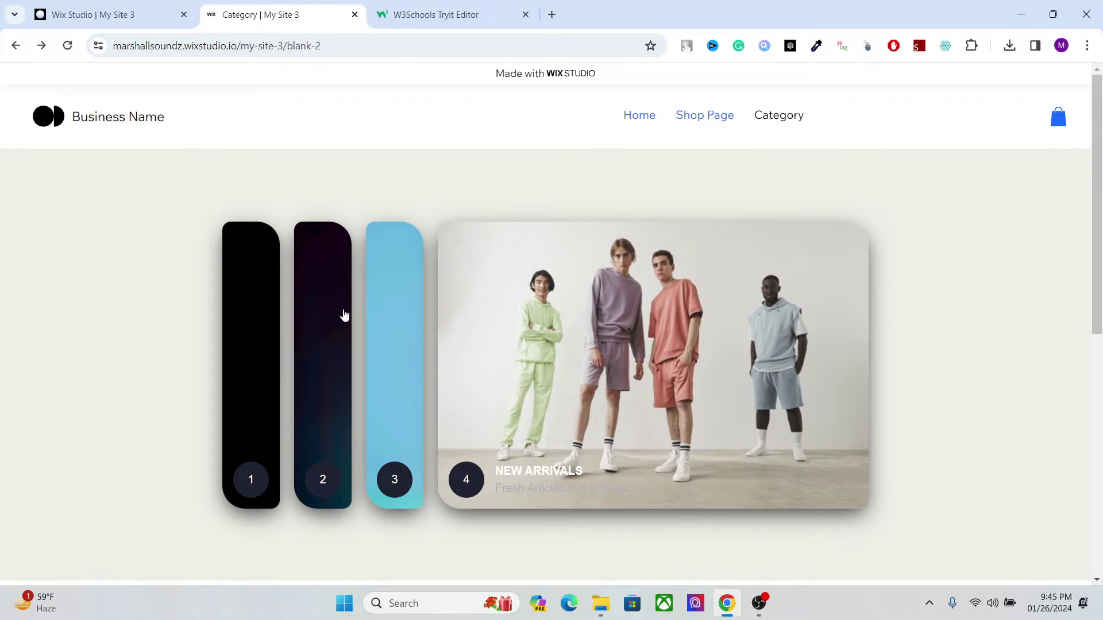
click(240, 311)
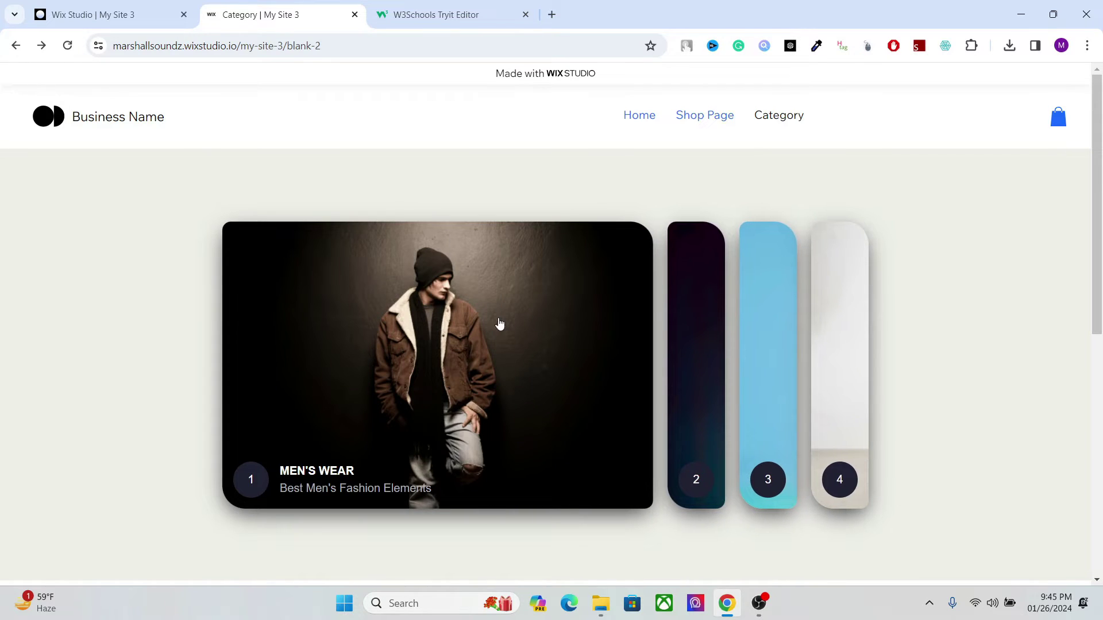
click(706, 321)
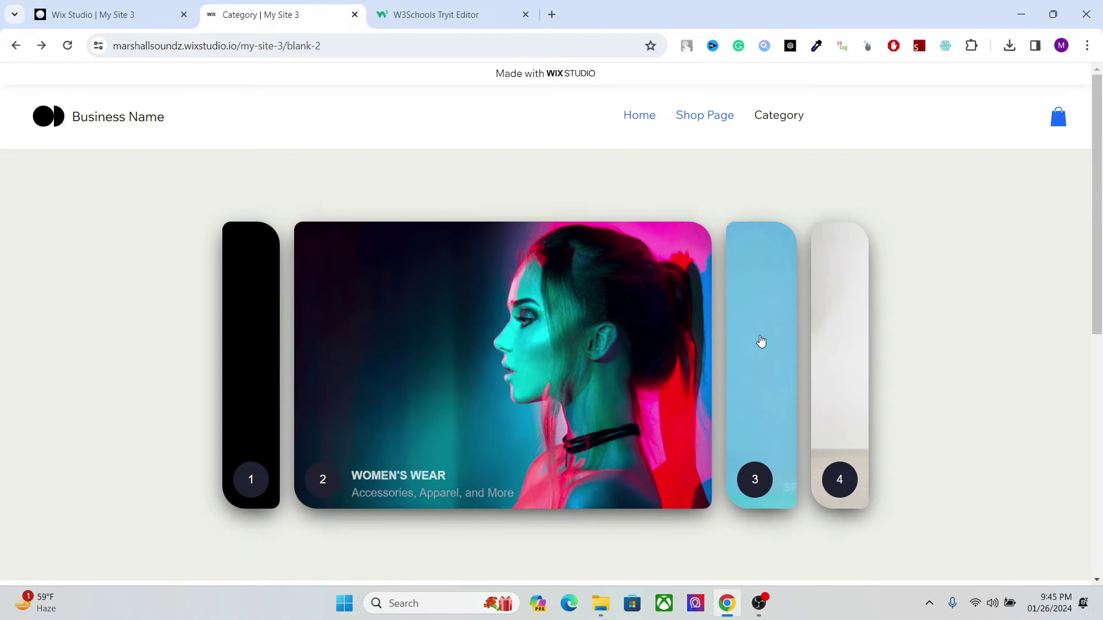
click(761, 341)
click(812, 350)
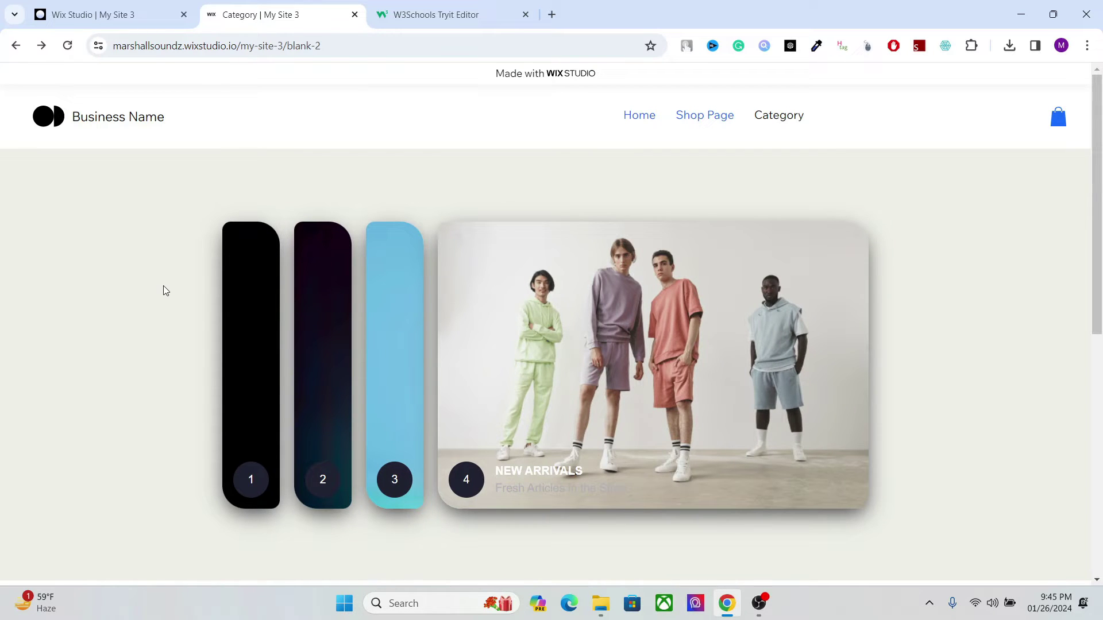
click(249, 336)
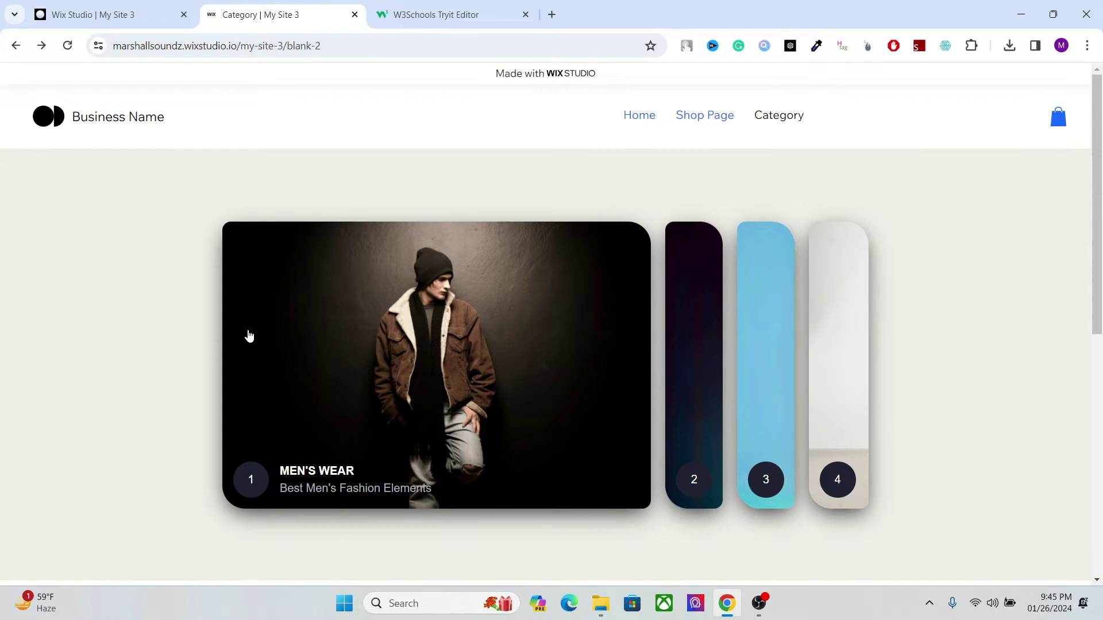
click(703, 359)
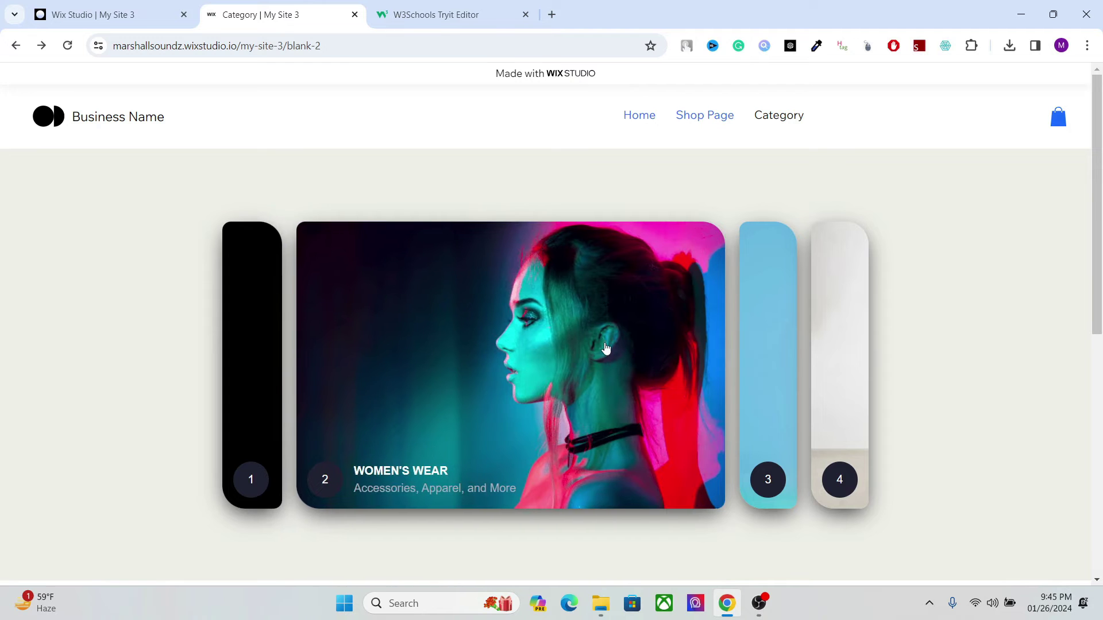
click(755, 364)
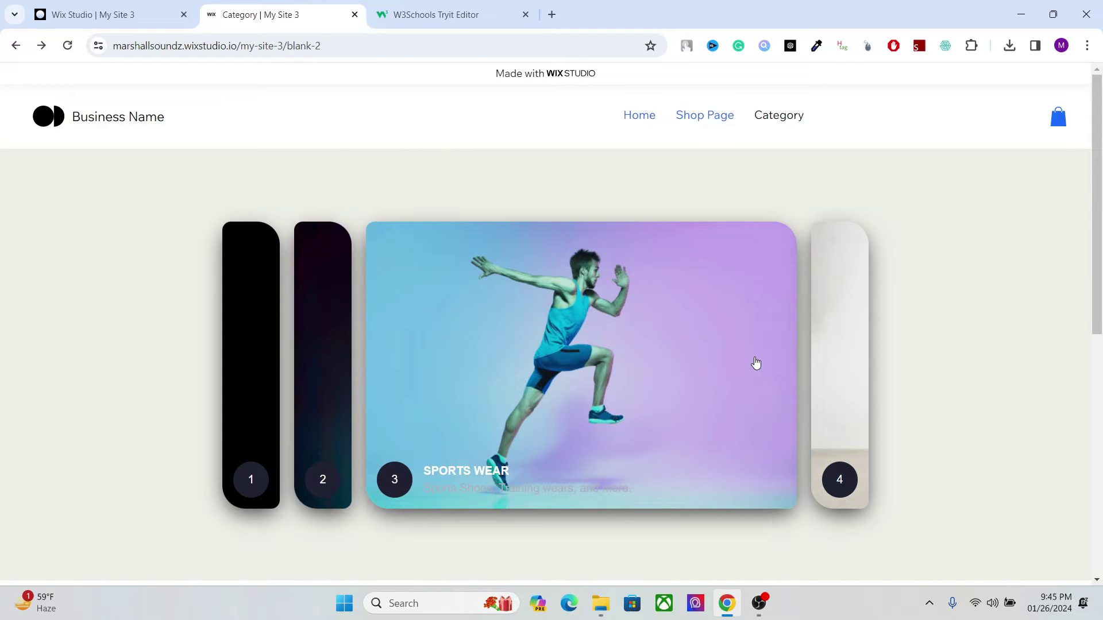
- Expand MEN'S WEAR, follow its link to the shop page, and return to the slider
click(251, 342)
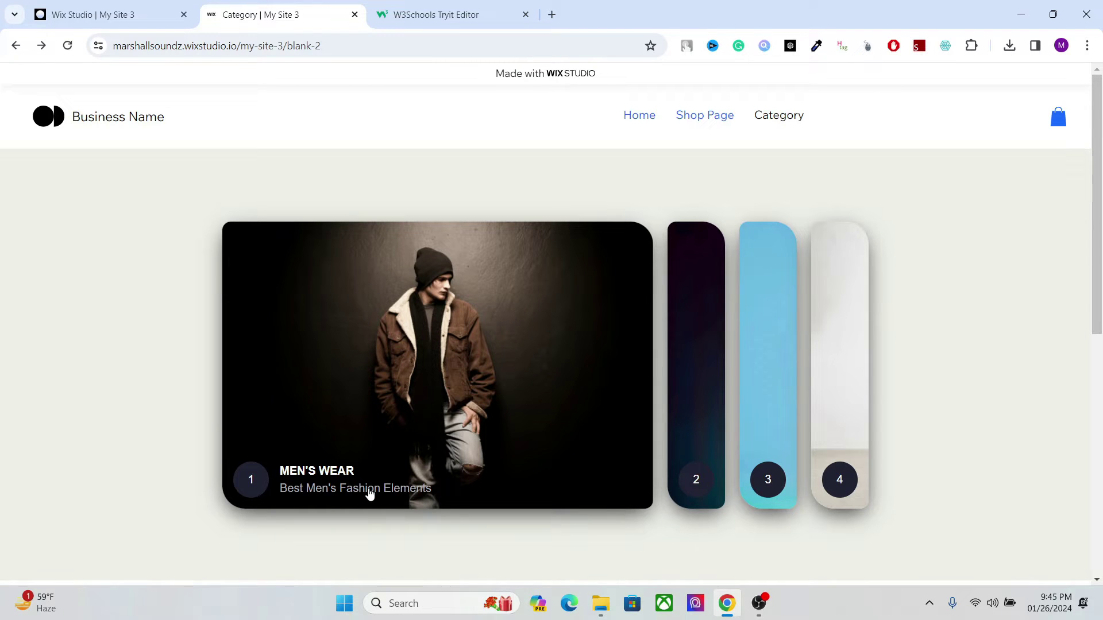
click(325, 472)
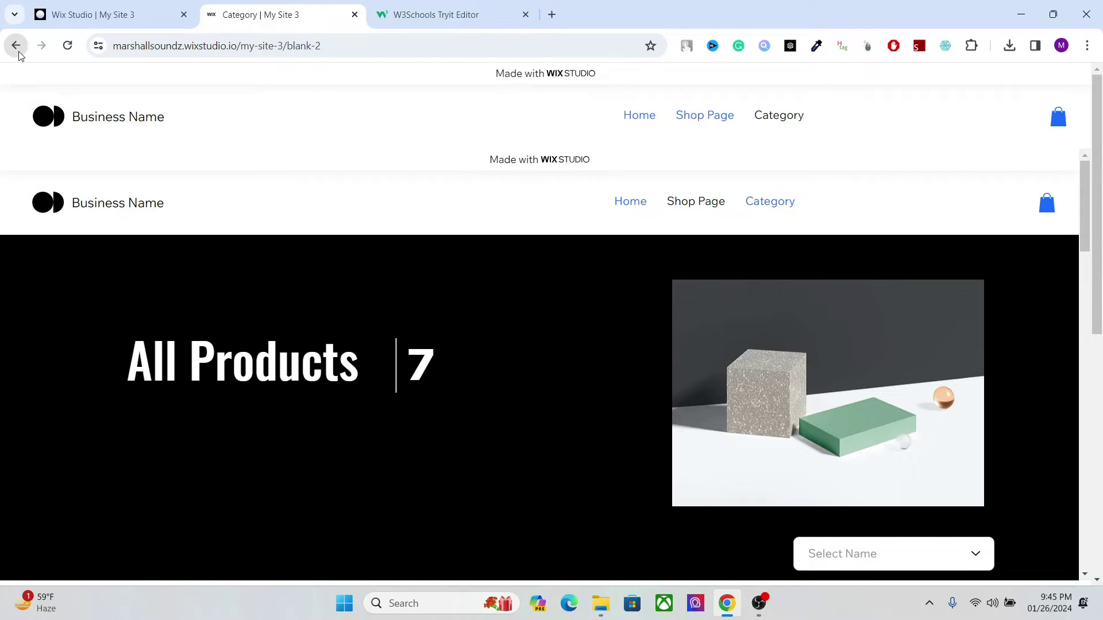
click(17, 51)
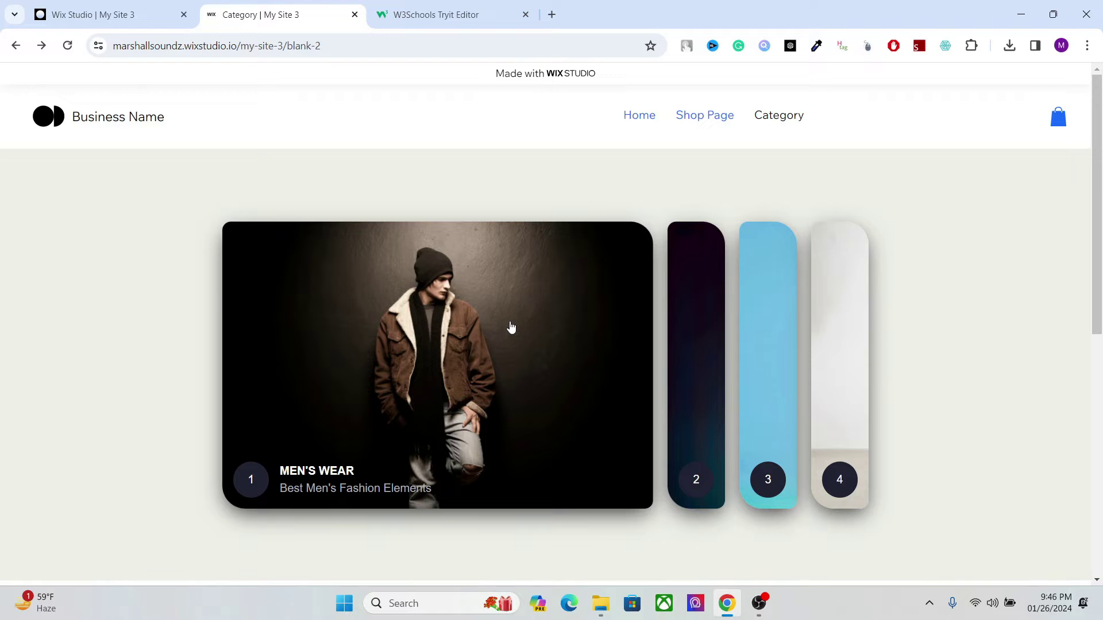
- Scroll through the card gallery code in the W3Schools Tryit Editor
click(443, 14)
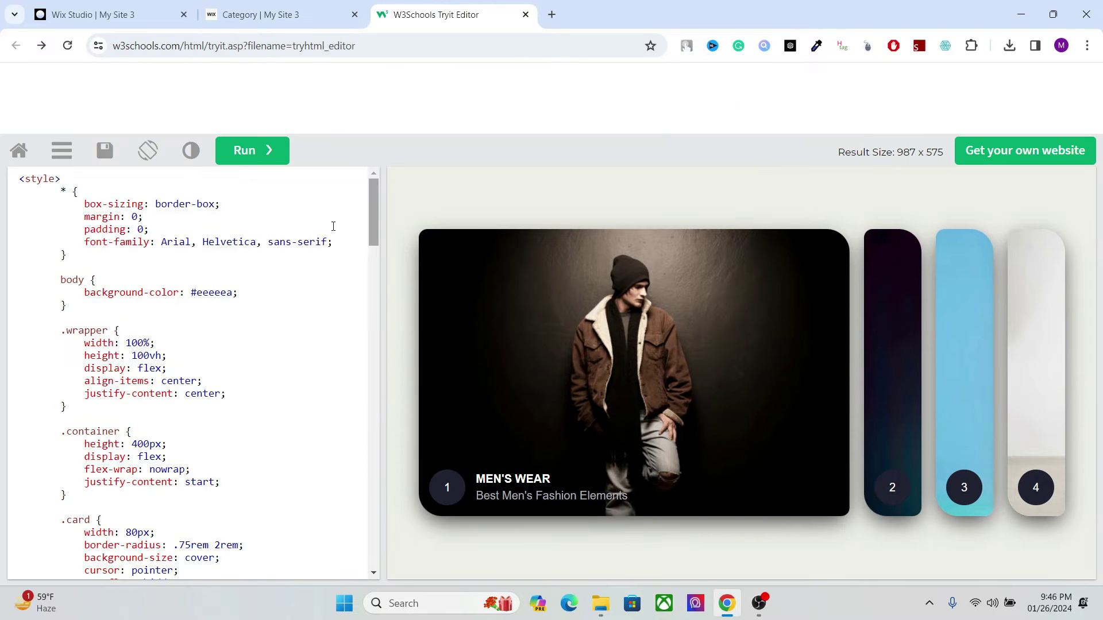
drag(370, 233, 352, 187)
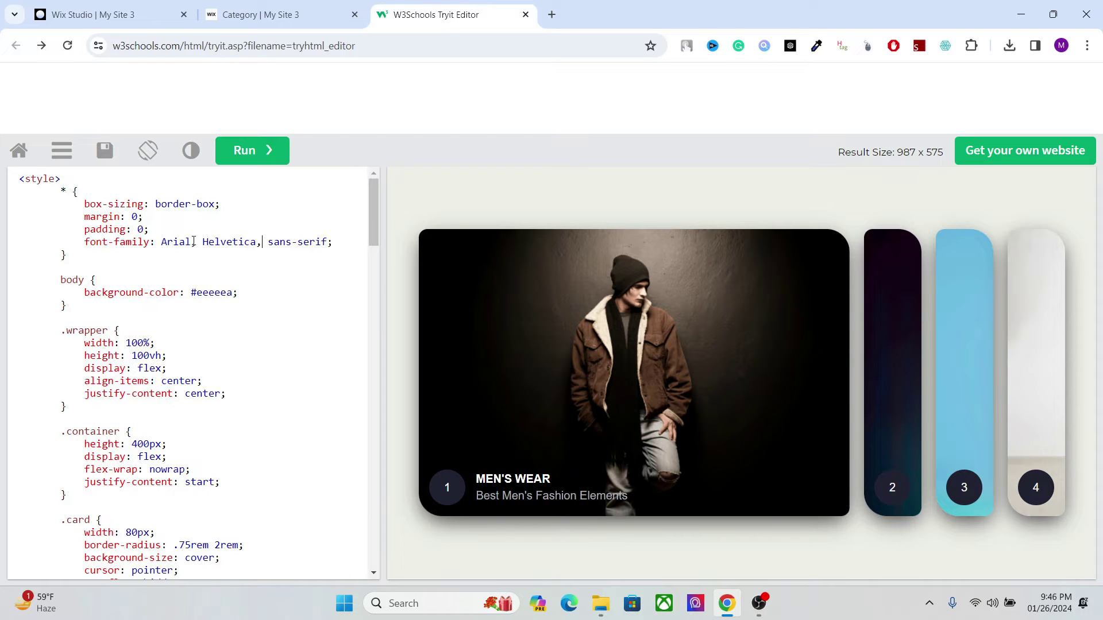
- Select all of the embed's card code, then add a new blank page named tEST
click(92, 15)
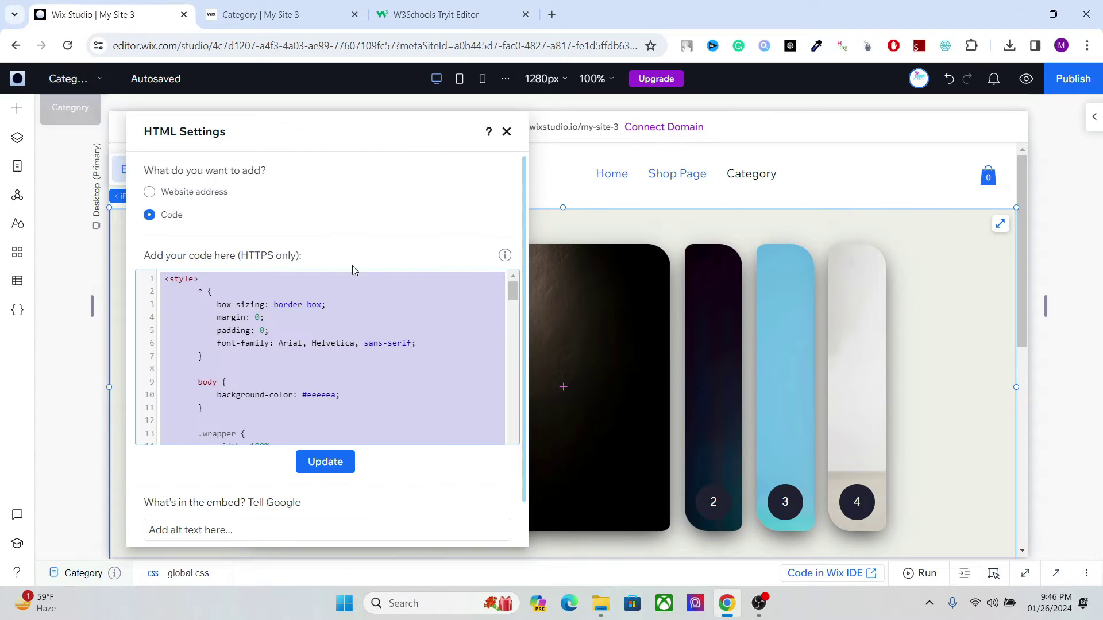
click(420, 292)
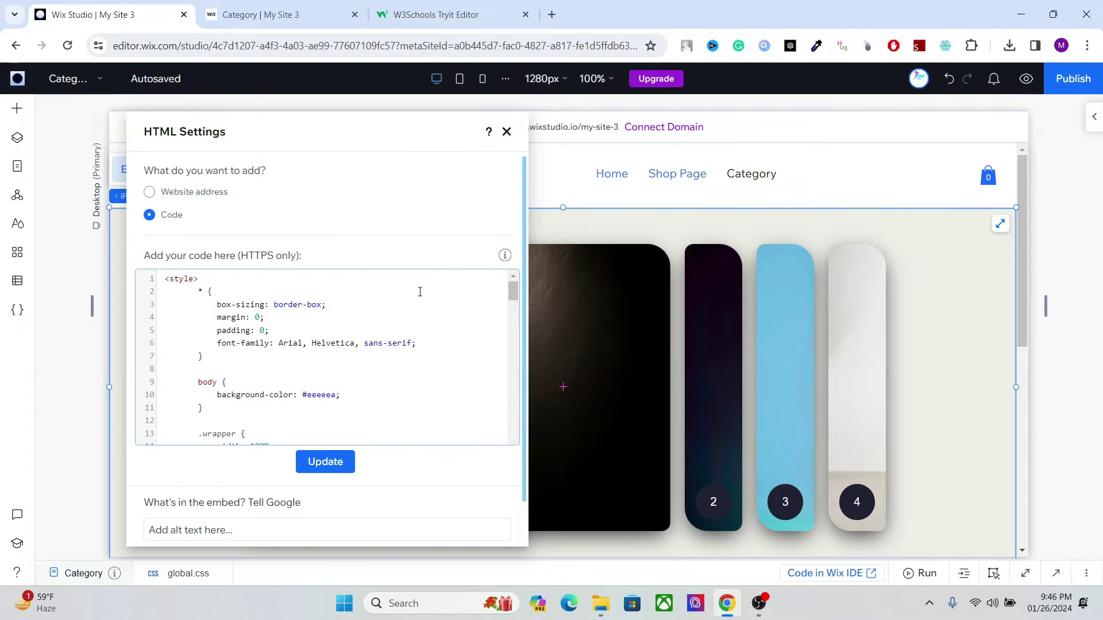
key(ctrl+a)
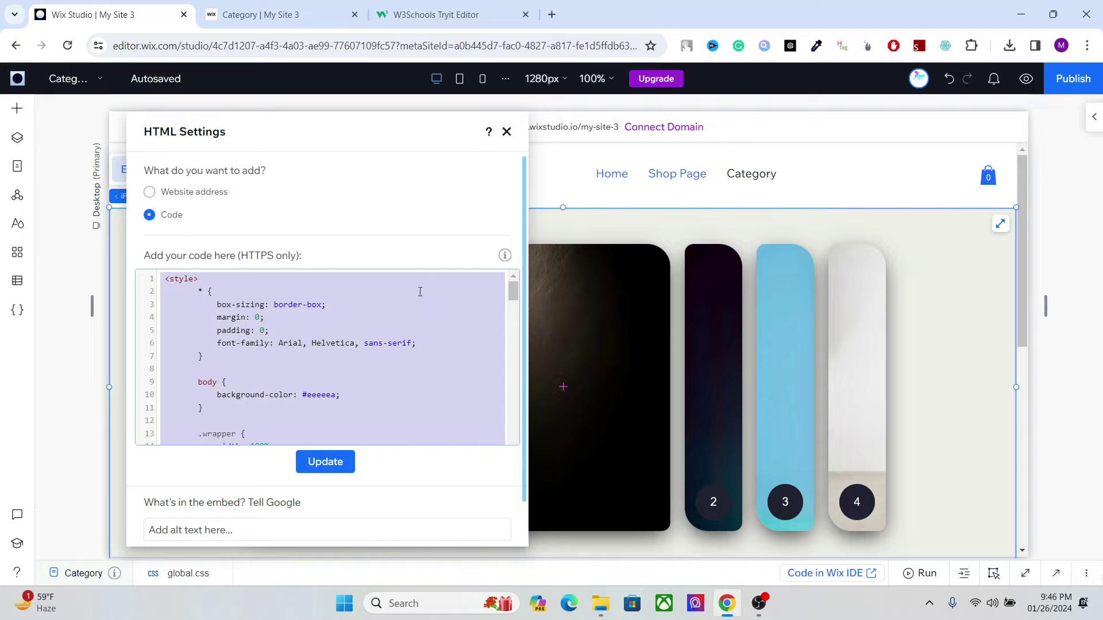
click(506, 131)
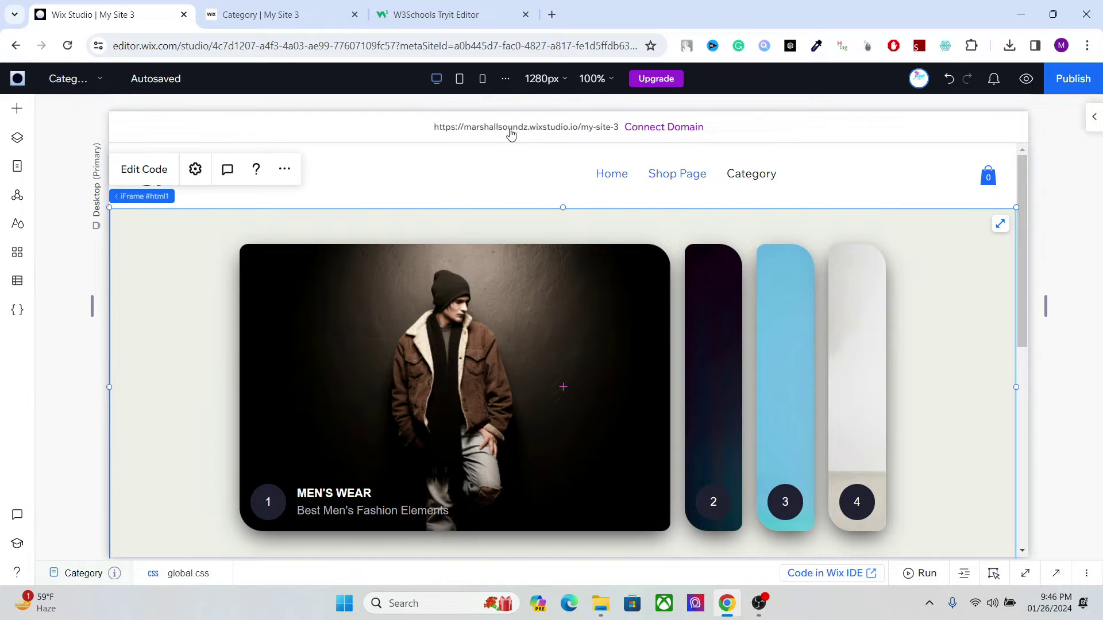
click(18, 166)
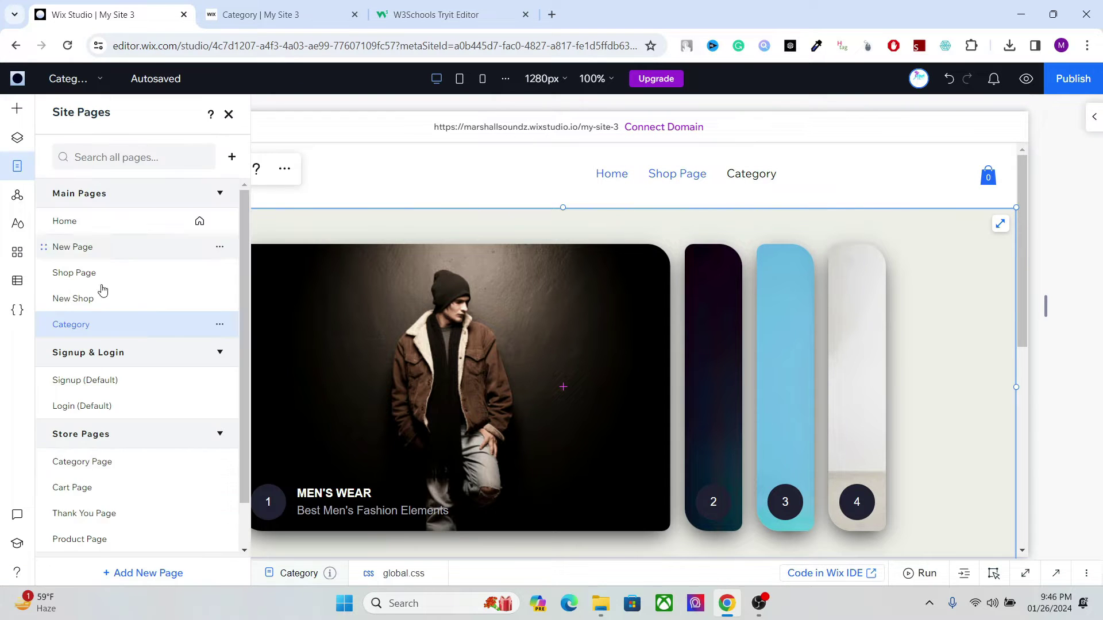
click(141, 574)
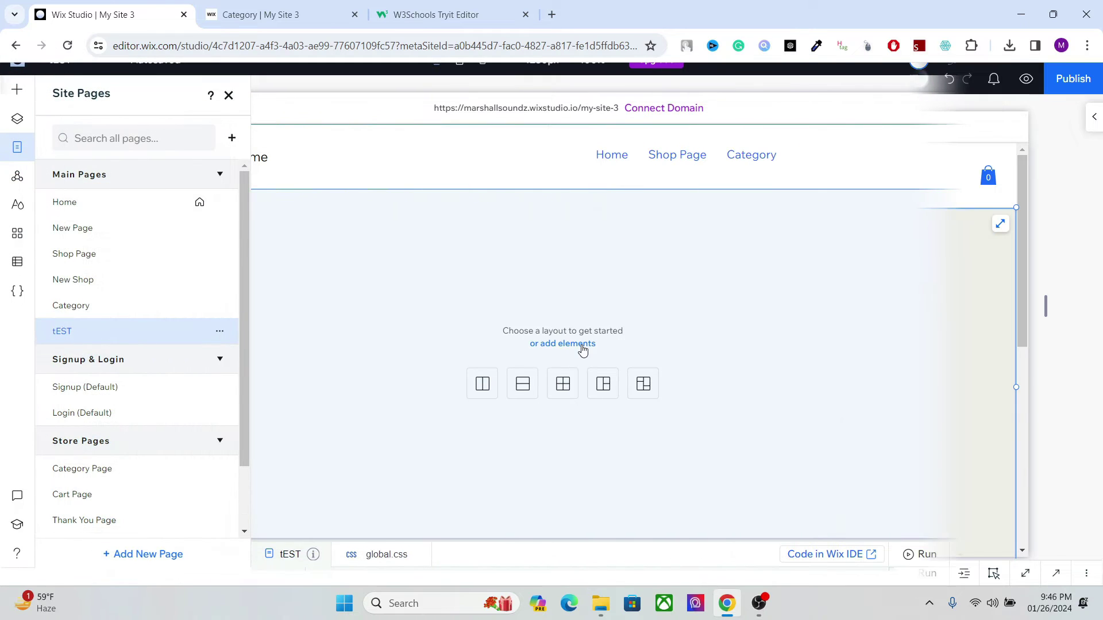
- Place an iFrame embed on the tEST page and apply the pasted category card code
click(581, 347)
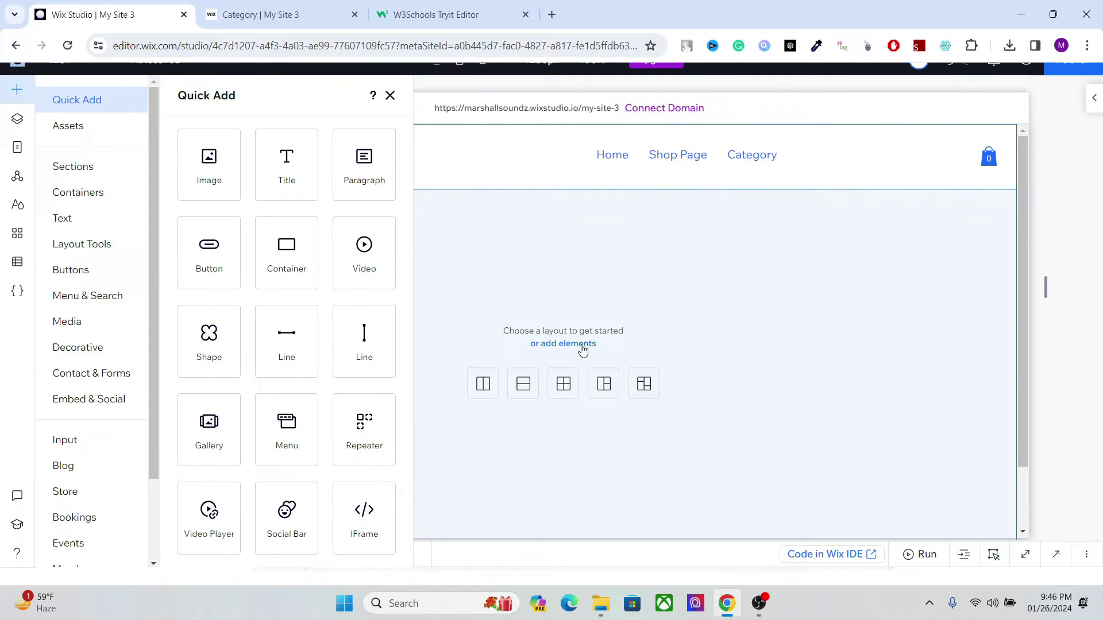
drag(364, 514, 554, 372)
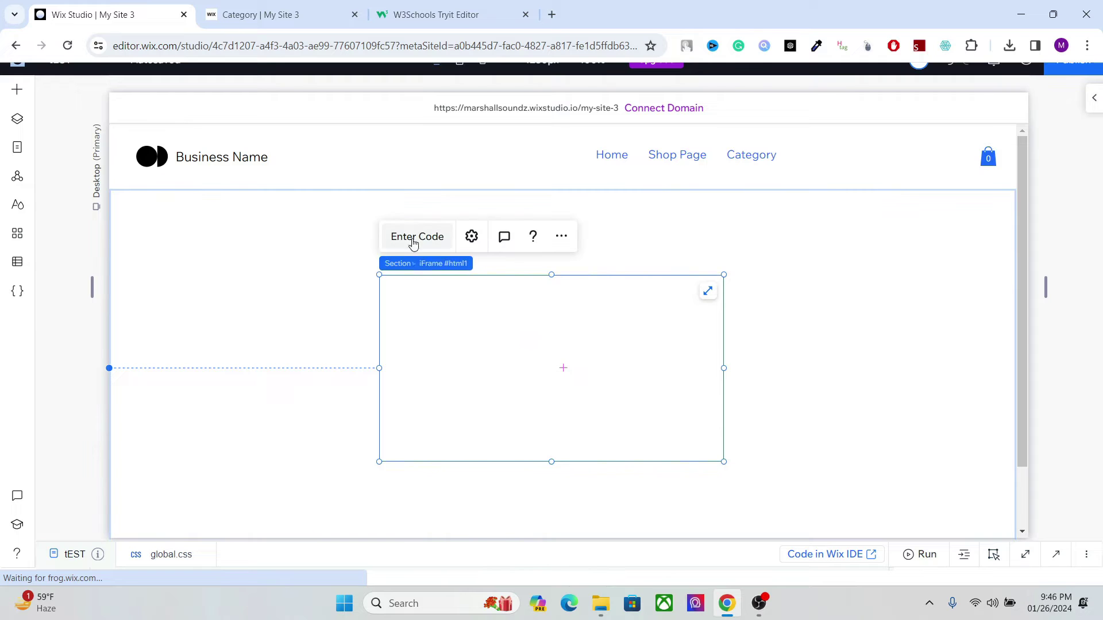
click(413, 236)
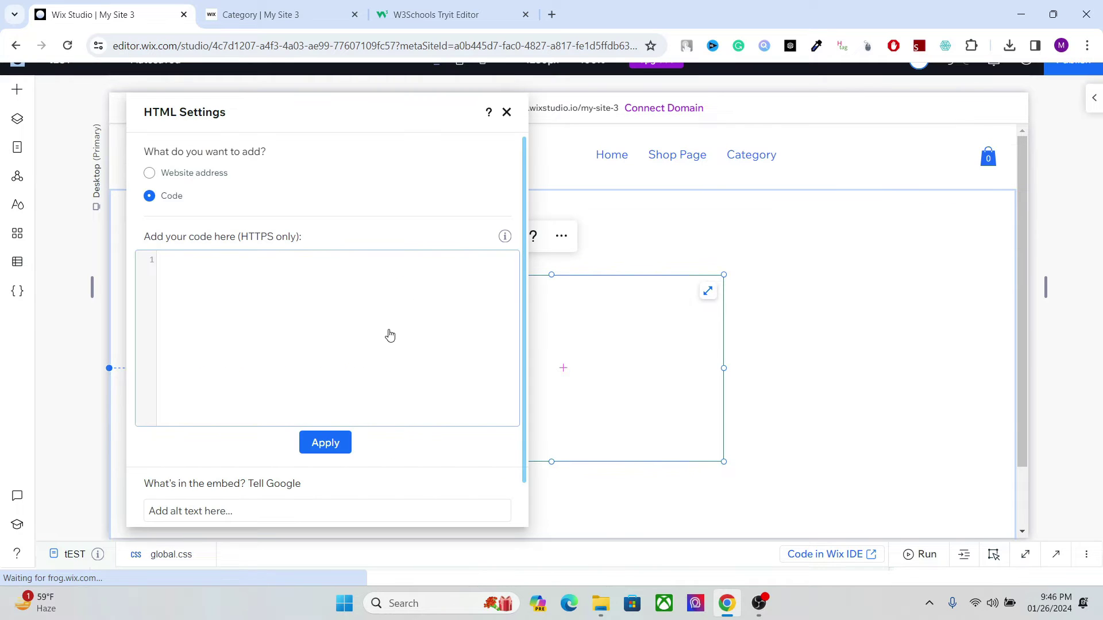
key(ctrl+v)
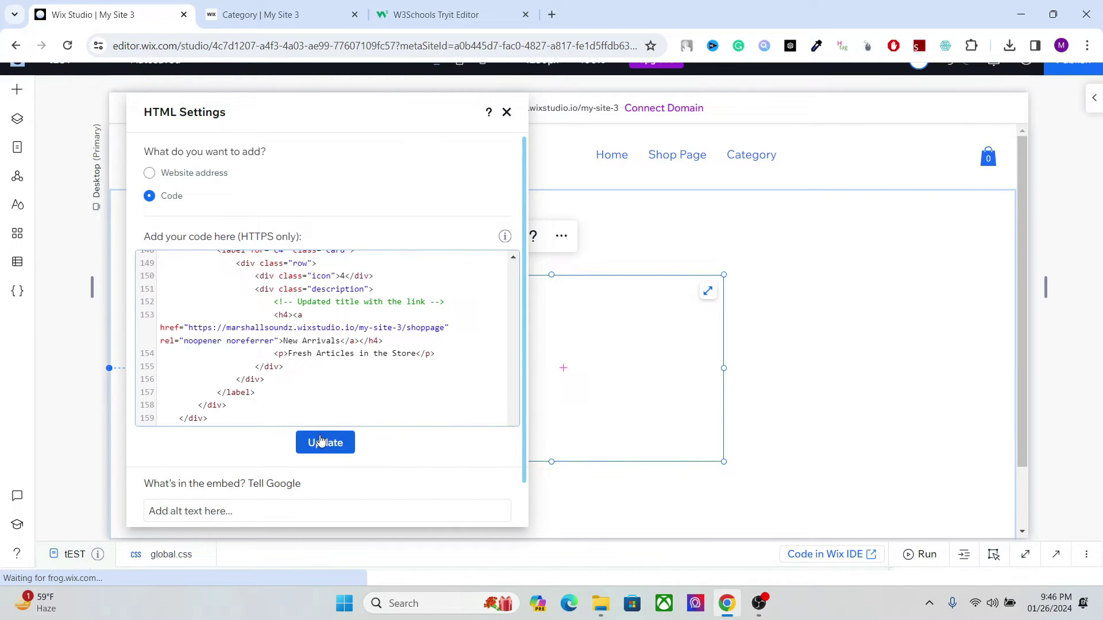
click(323, 443)
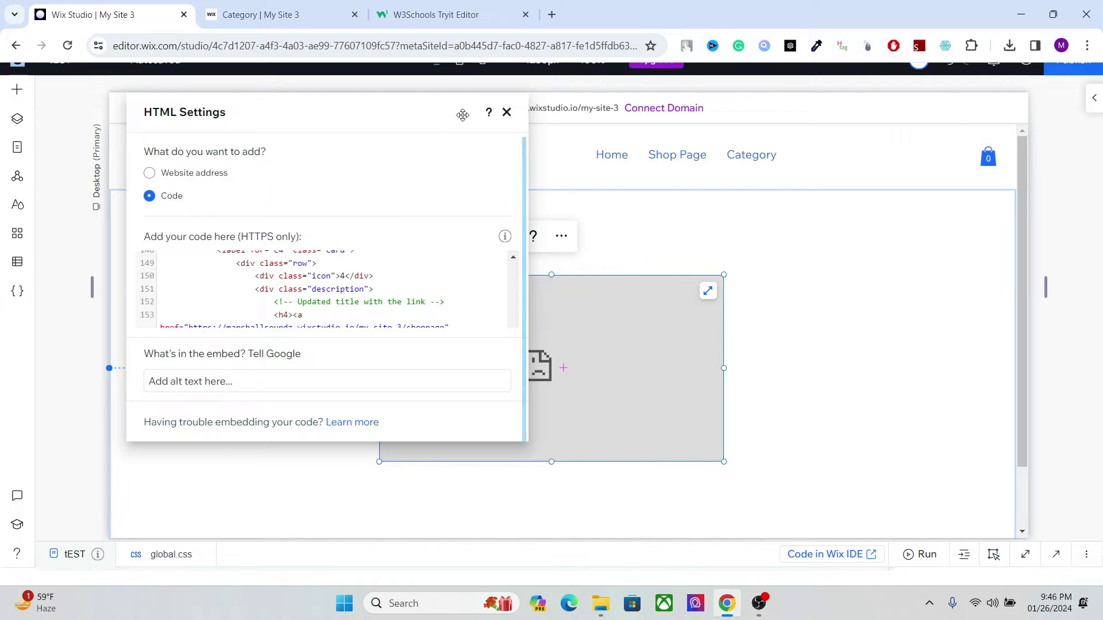
- Stretch the card embed to full page width, make it taller, and reposition it so all four cards show uncropped
click(506, 113)
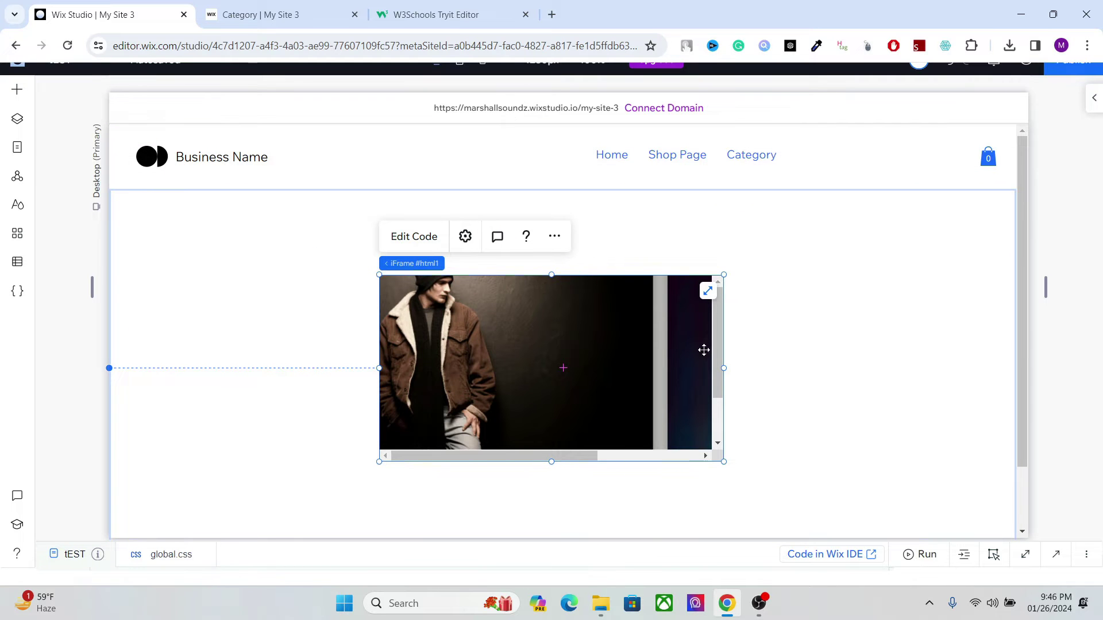
drag(723, 368, 1031, 357)
drag(379, 370, 109, 377)
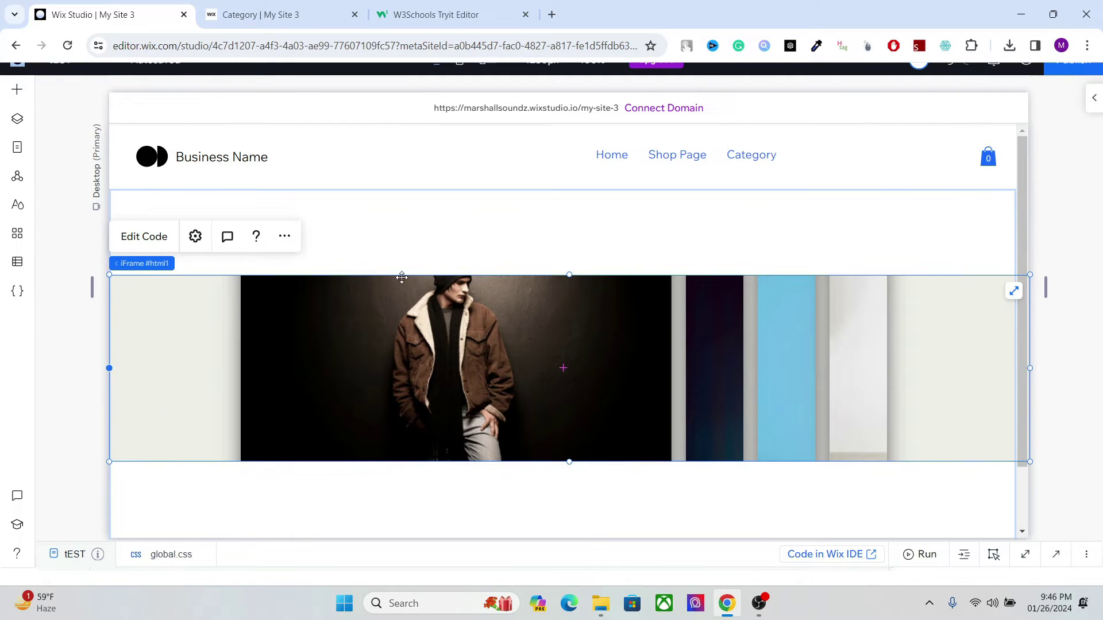
drag(566, 275, 570, 184)
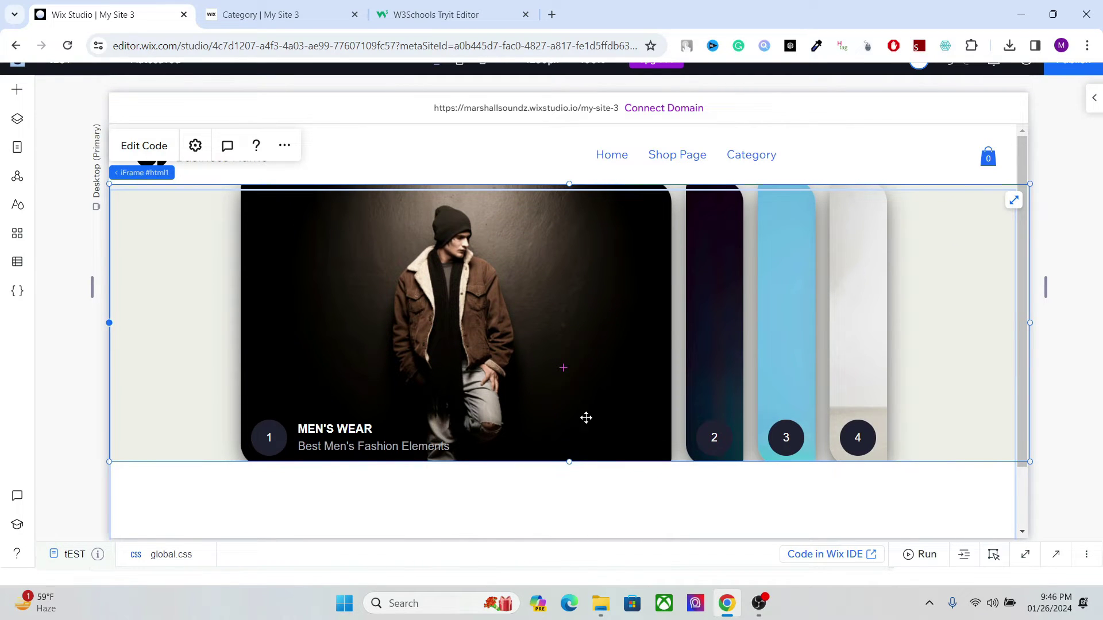
drag(593, 409, 583, 431)
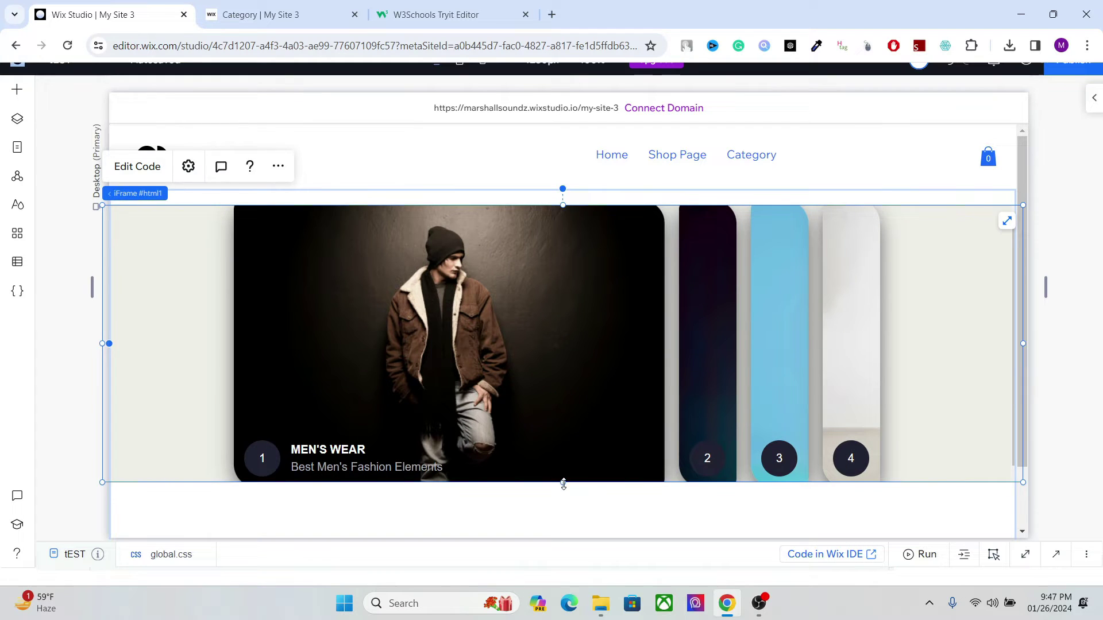
drag(566, 475, 568, 543)
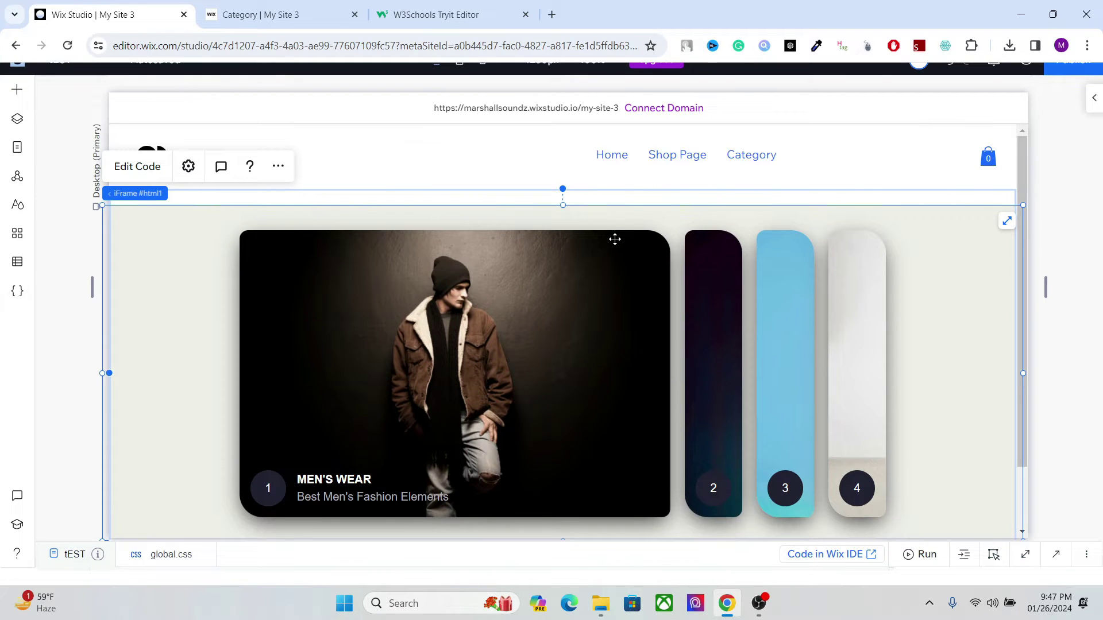
drag(610, 228, 610, 214)
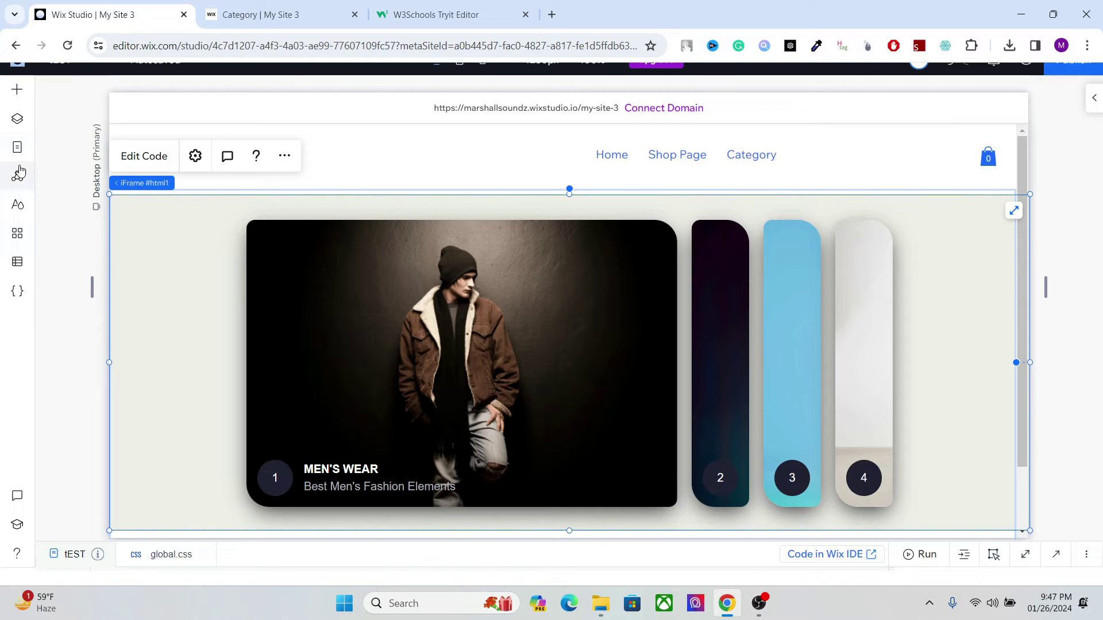
- Upload the sneaker image Untitled design (41).png from the computer to Site Files
click(19, 102)
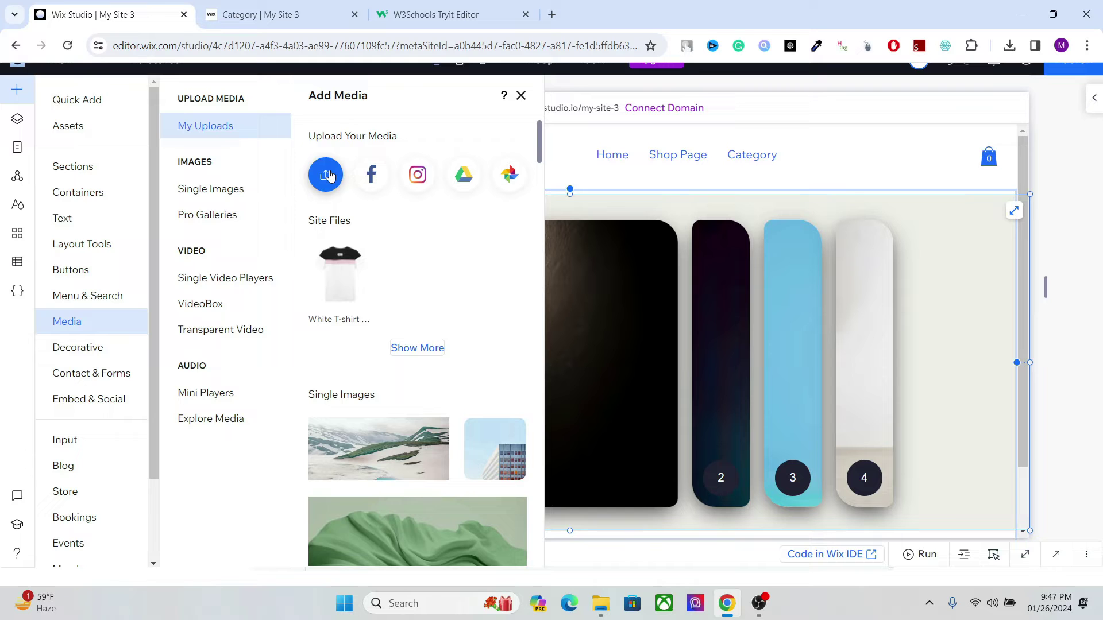
click(224, 129)
click(83, 172)
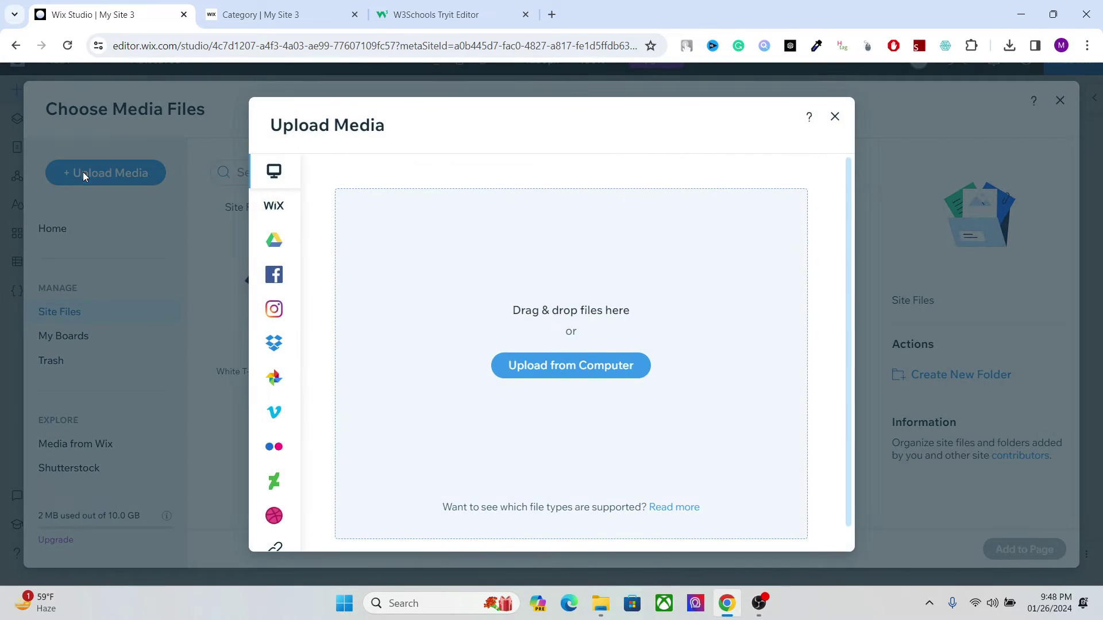
click(552, 364)
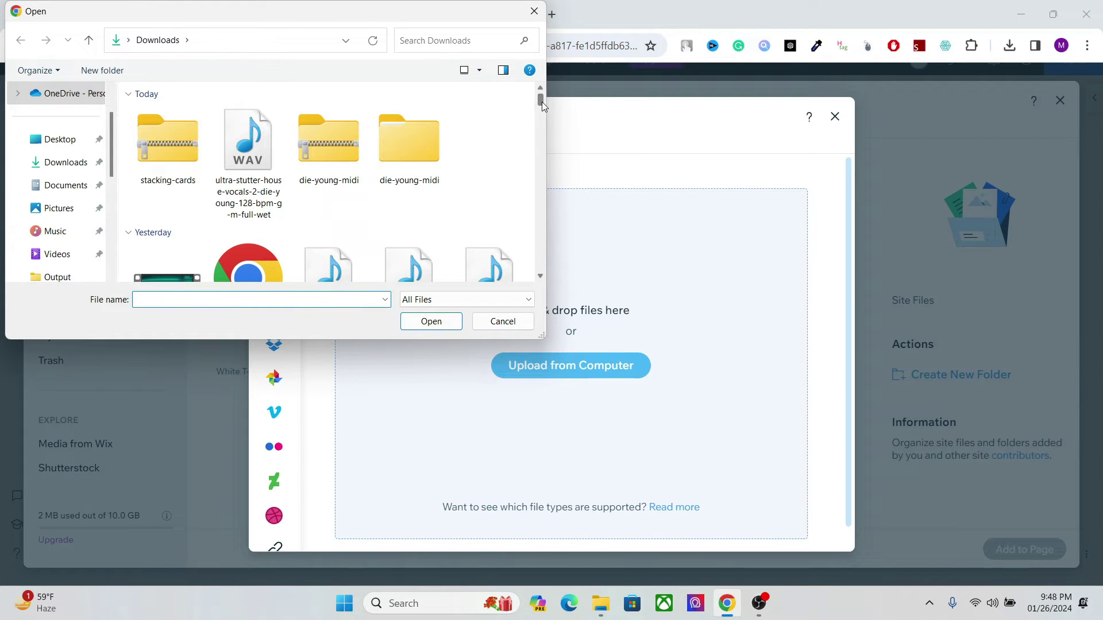
drag(542, 102, 540, 105)
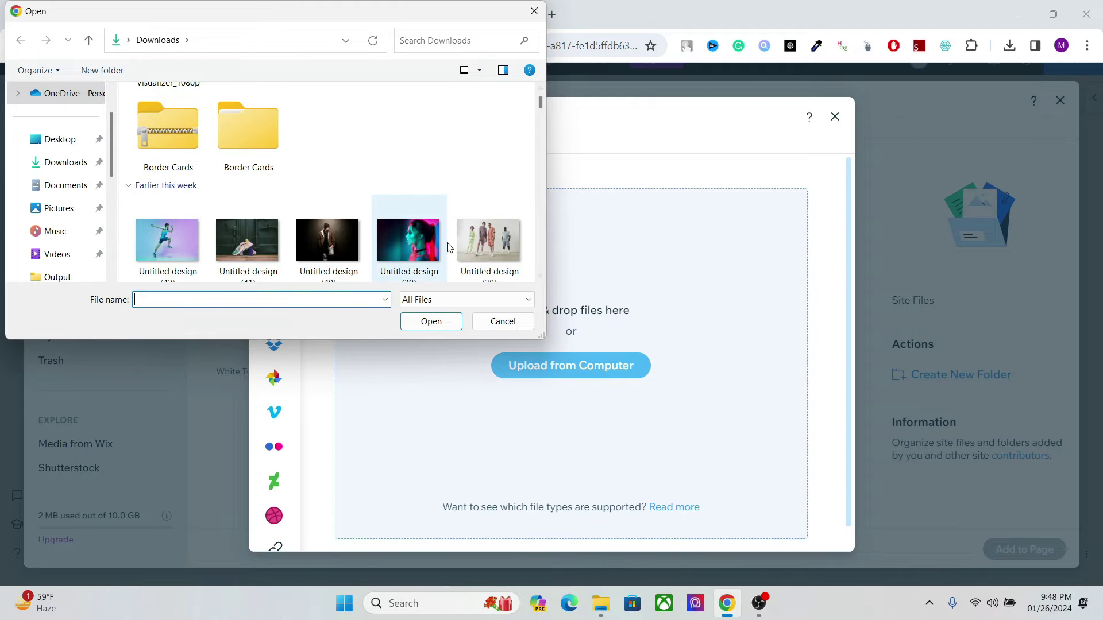
click(247, 240)
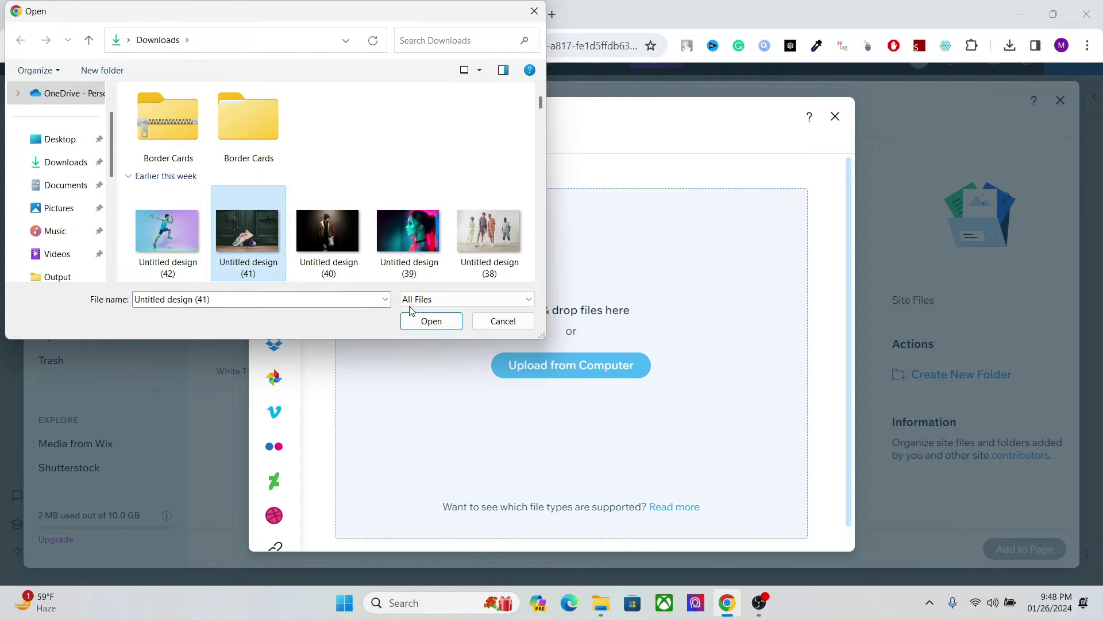
click(431, 321)
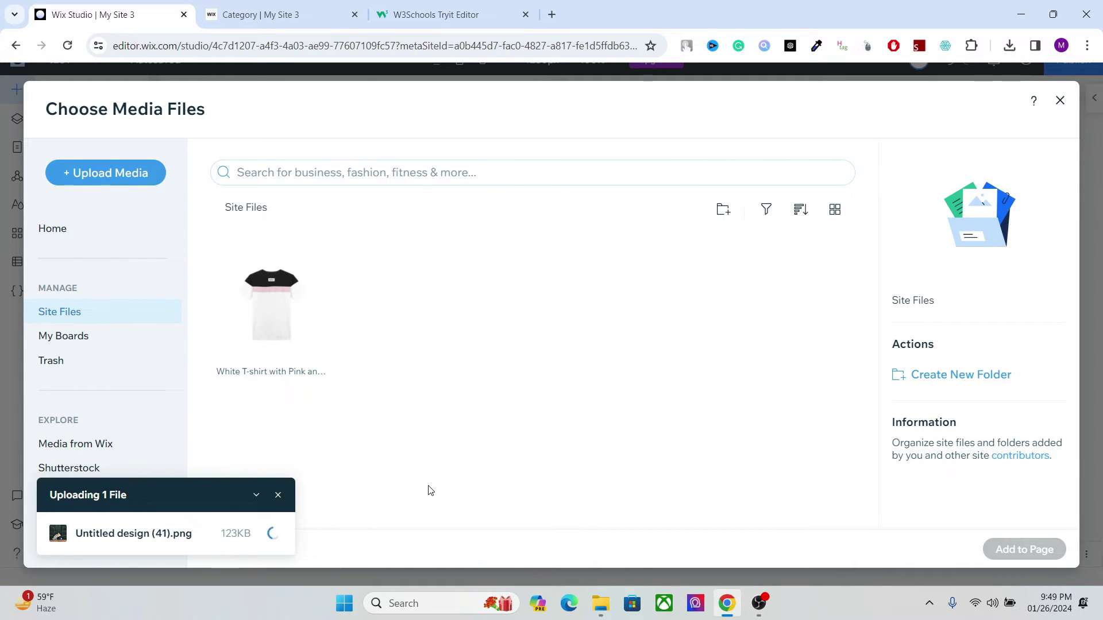
- Copy the uploaded sneaker image's URL
click(286, 416)
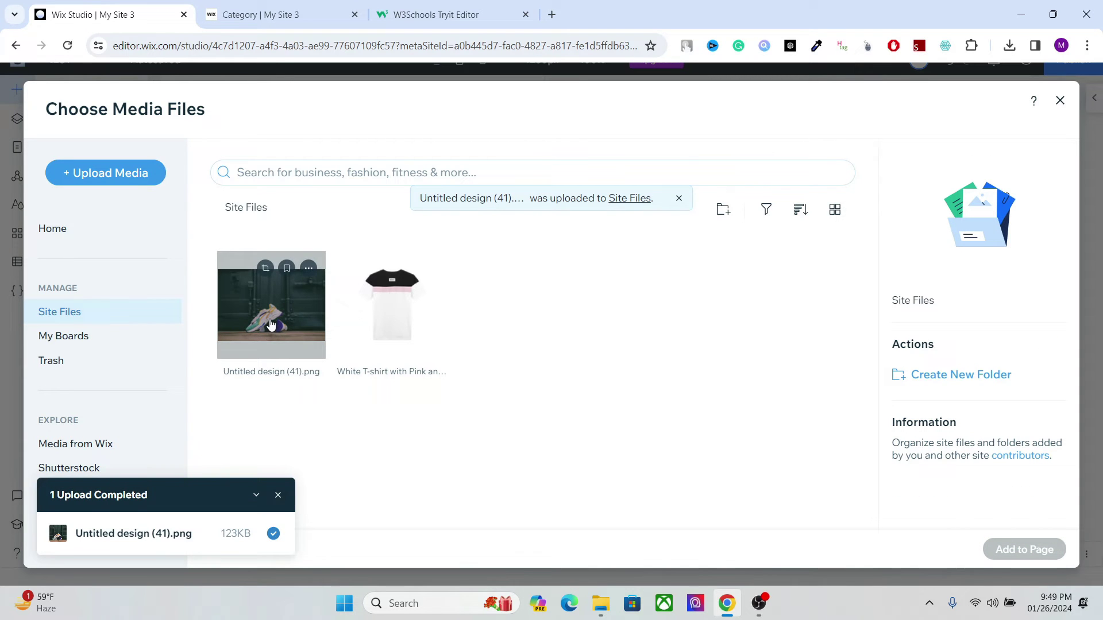
click(309, 268)
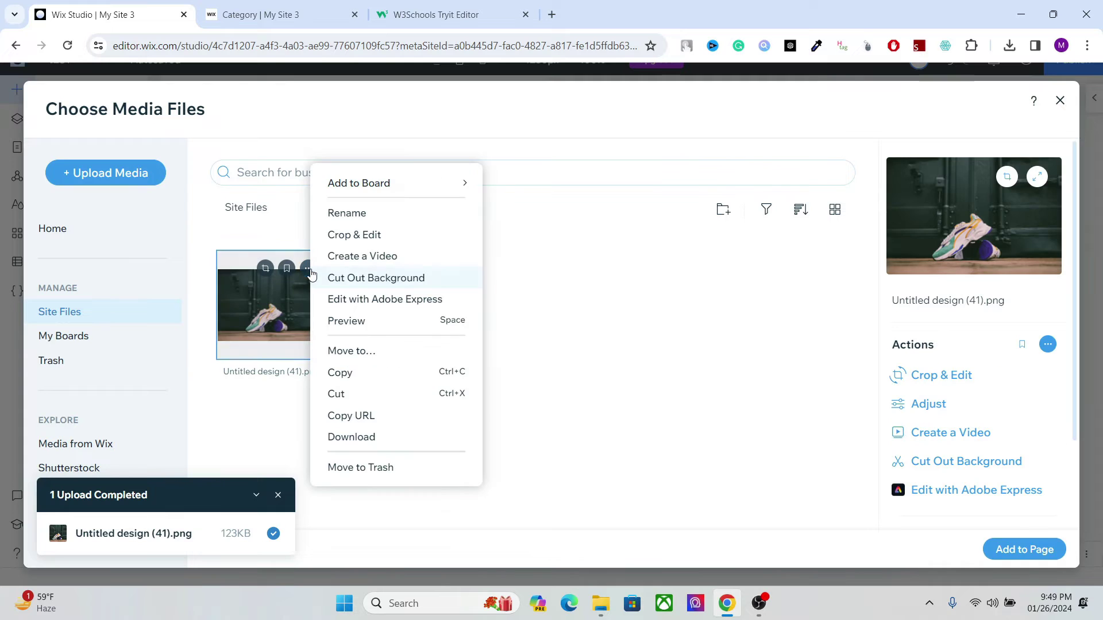
click(350, 416)
click(475, 437)
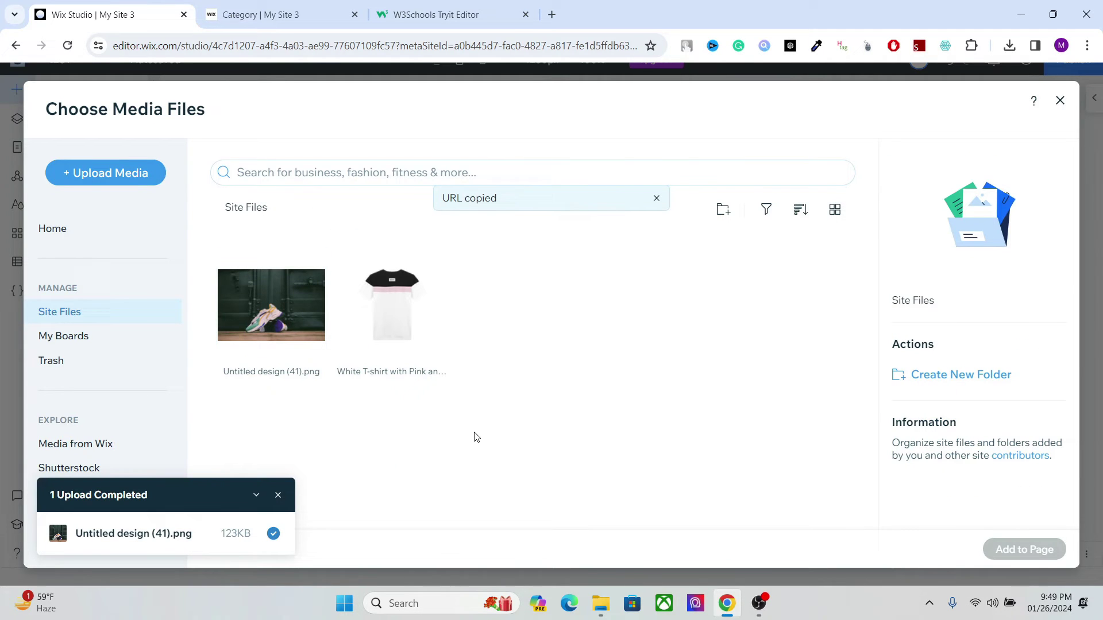
- Scroll the Tryit Editor's CSS to the .card background-image rules for c1 through c4
click(428, 11)
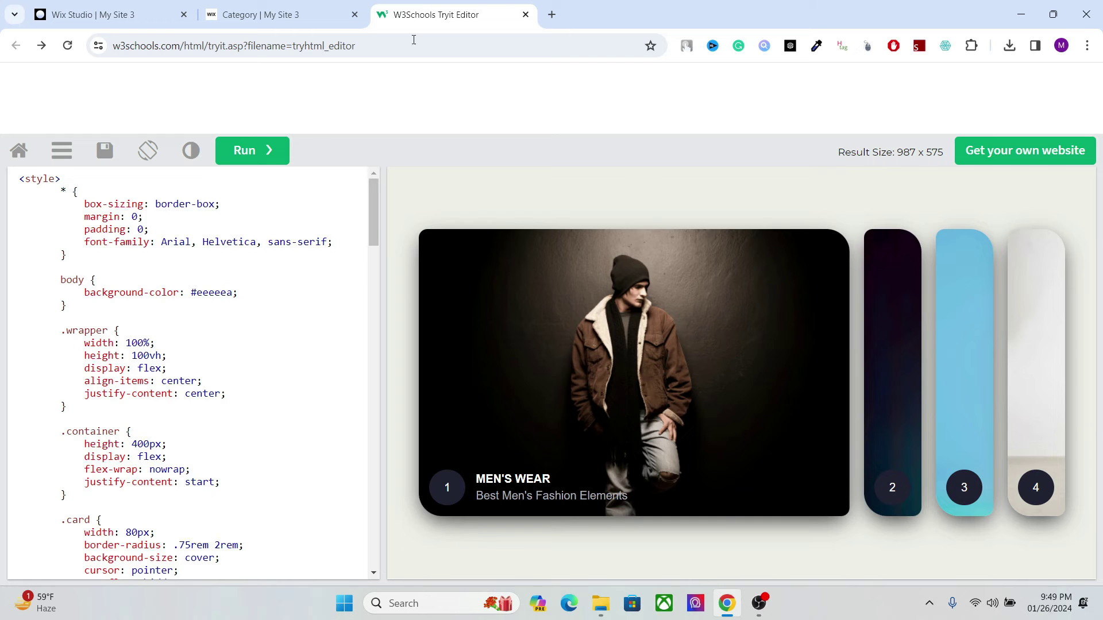
mouse_move(374, 228)
mouse_down()
mouse_move(373, 250)
mouse_move(372, 226)
mouse_up()
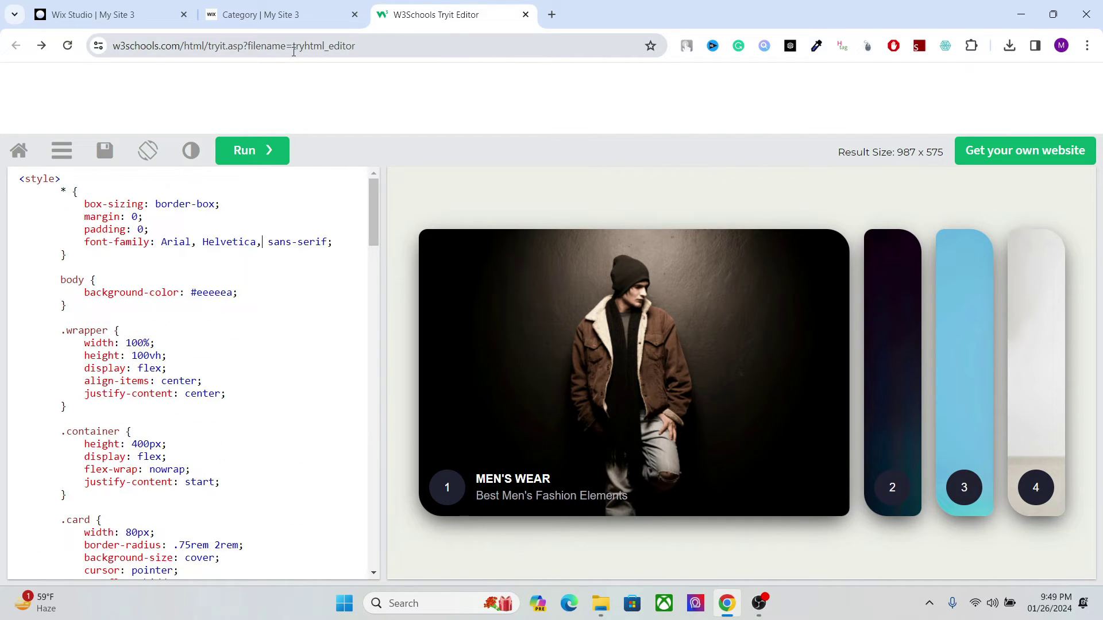
click(294, 47)
click(371, 220)
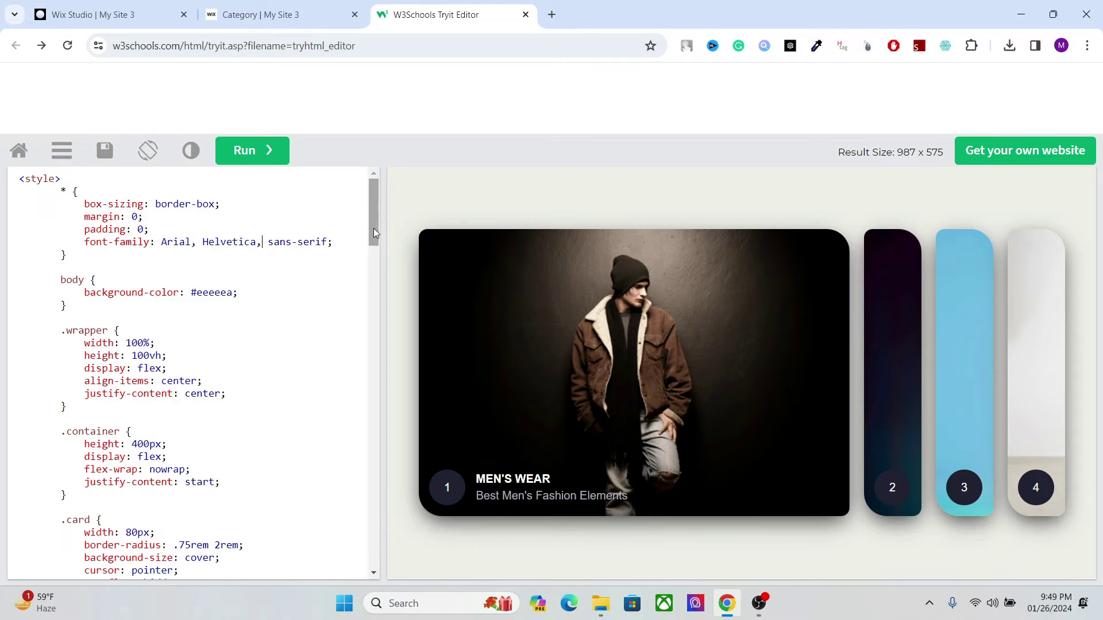
drag(375, 226, 363, 411)
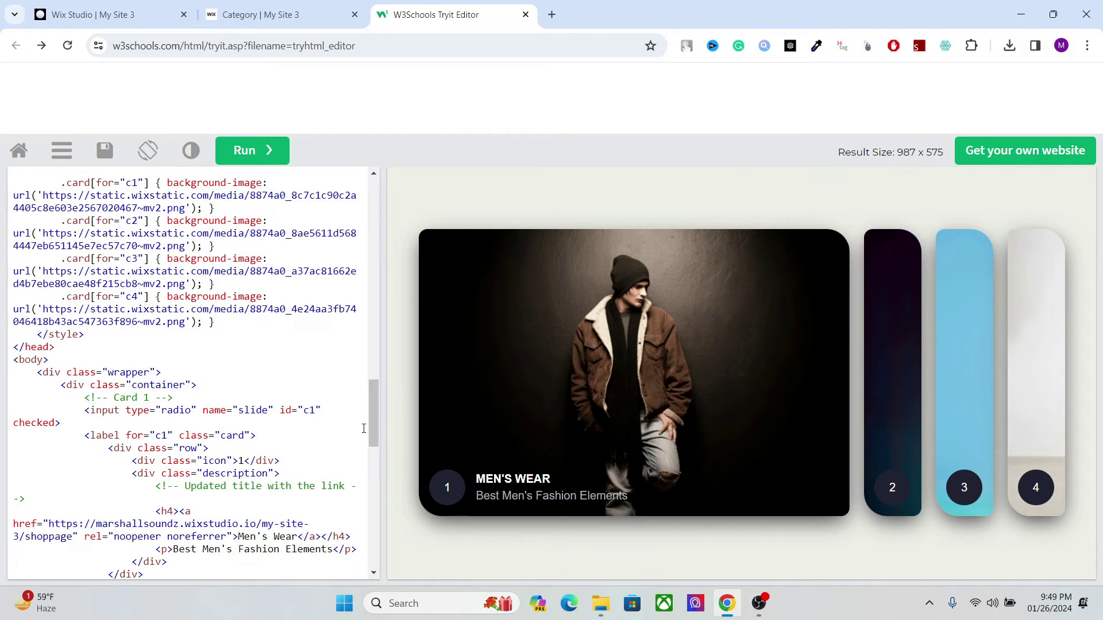
drag(371, 406, 374, 390)
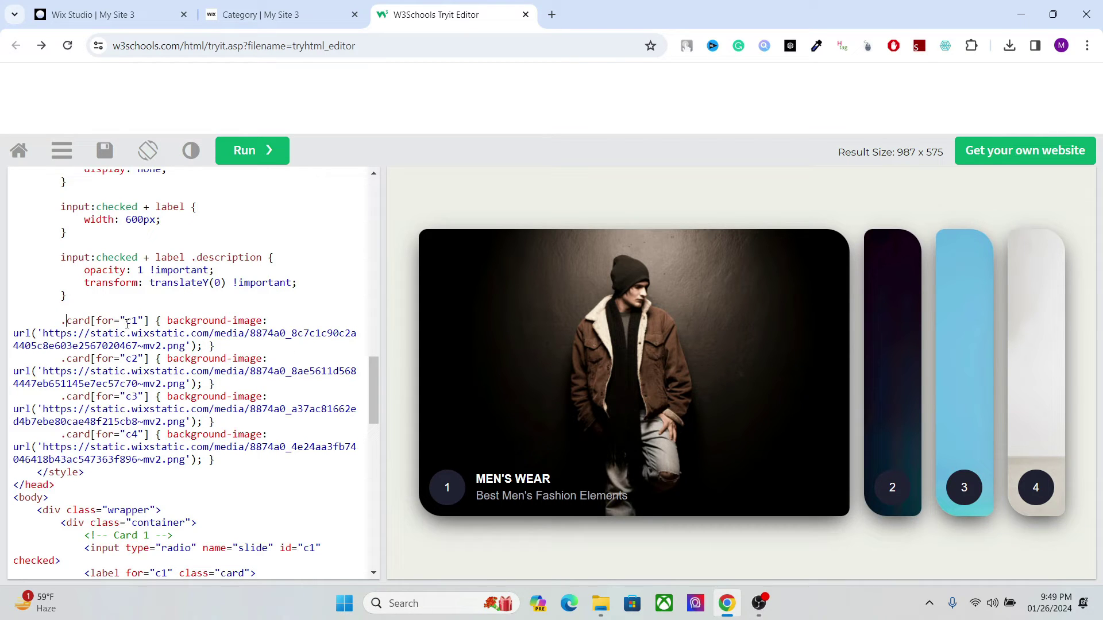
drag(126, 322, 137, 320)
click(136, 360)
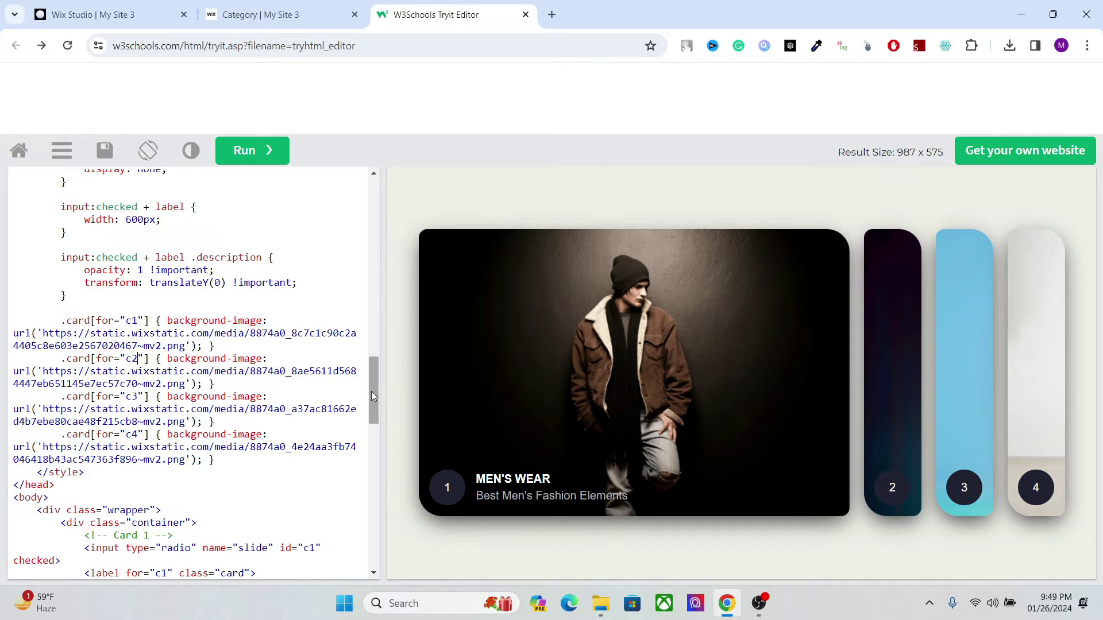
drag(370, 390, 368, 402)
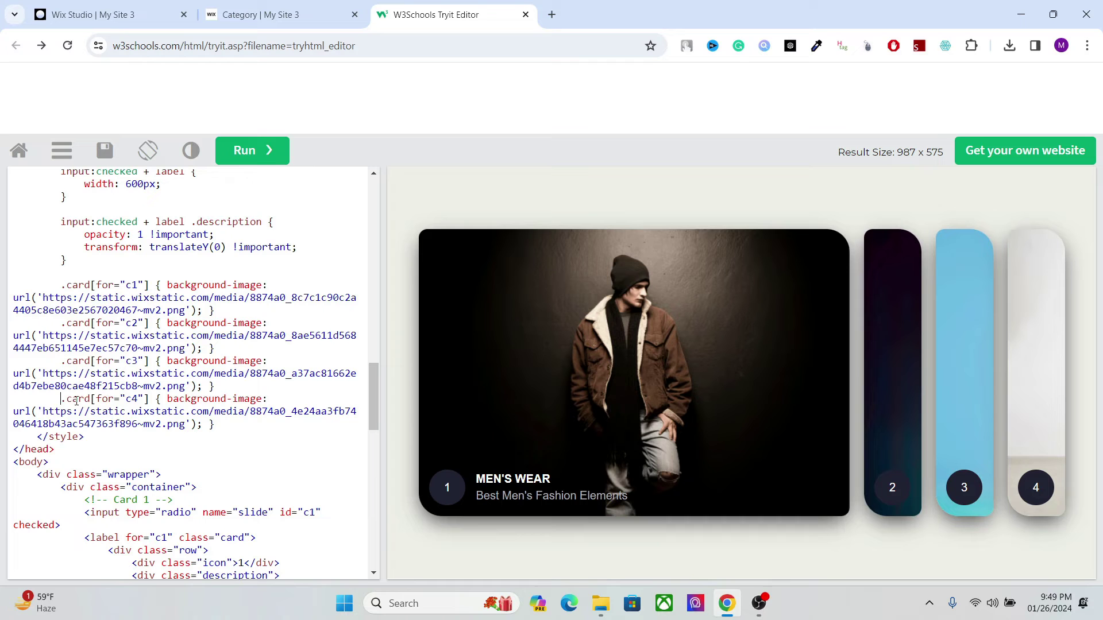
- Duplicate the c4 background-image rule below itself and change its selector to c5
drag(60, 401, 214, 426)
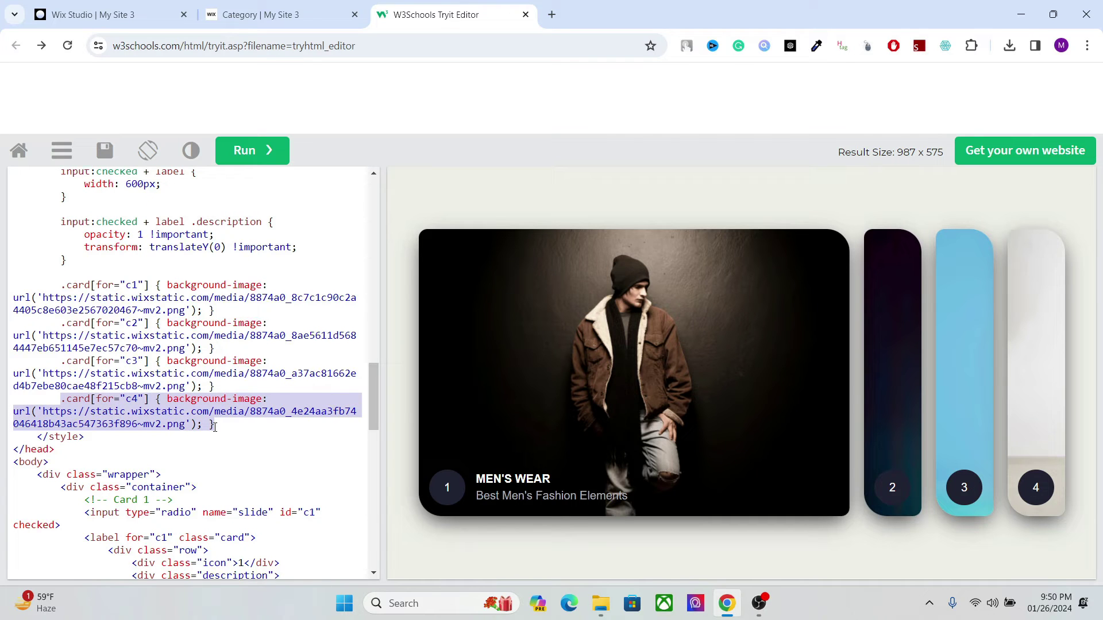
click(224, 431)
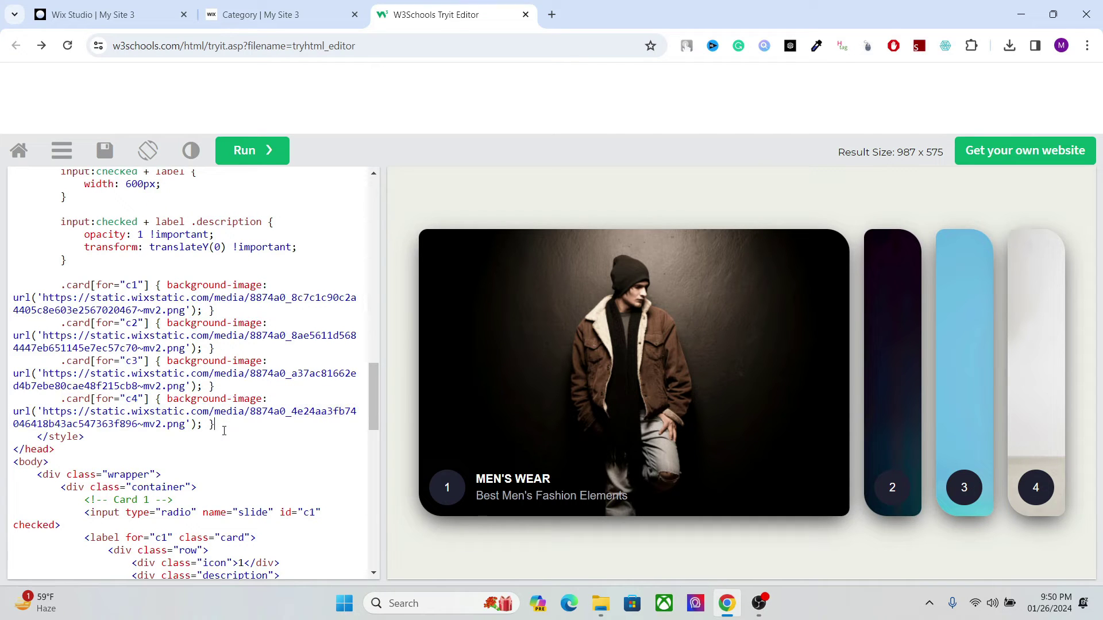
key(Return)
key(ctrl+v)
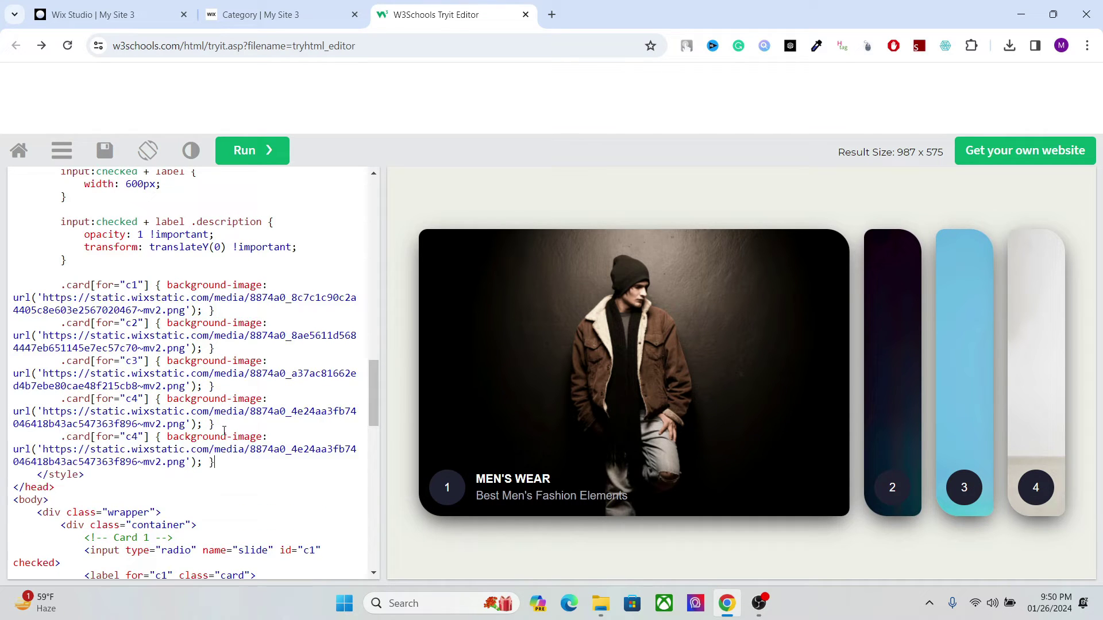
drag(139, 424, 138, 435)
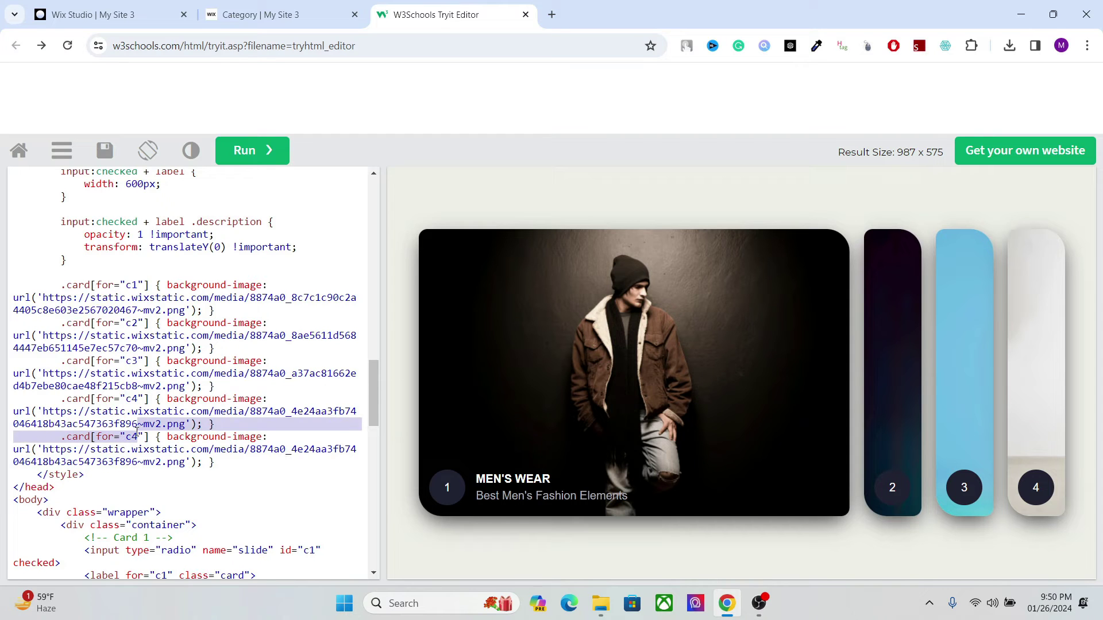
click(138, 448)
click(137, 437)
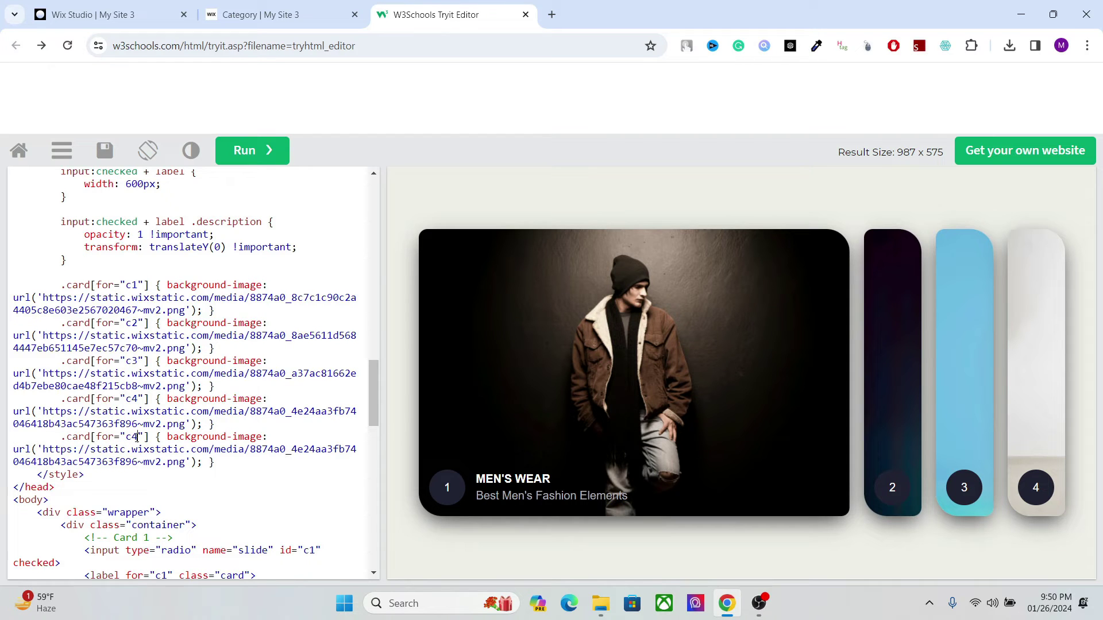
key(BackSpace)
text(5)
- Replace the c5 rule's image URL with the uploaded sneaker image's copied URL
drag(43, 450, 186, 463)
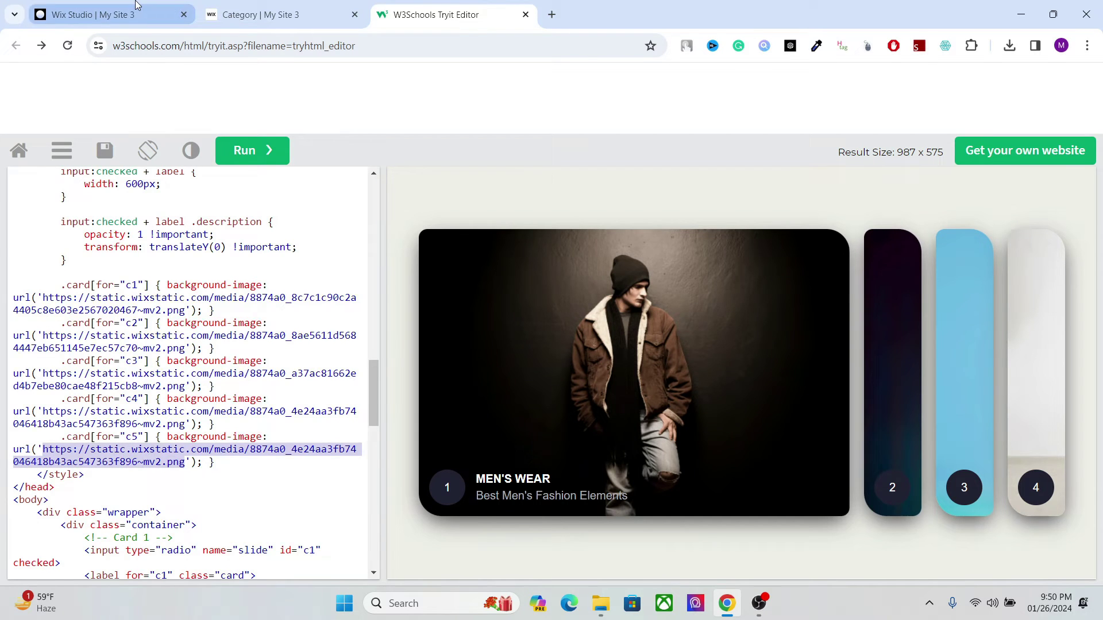
click(92, 14)
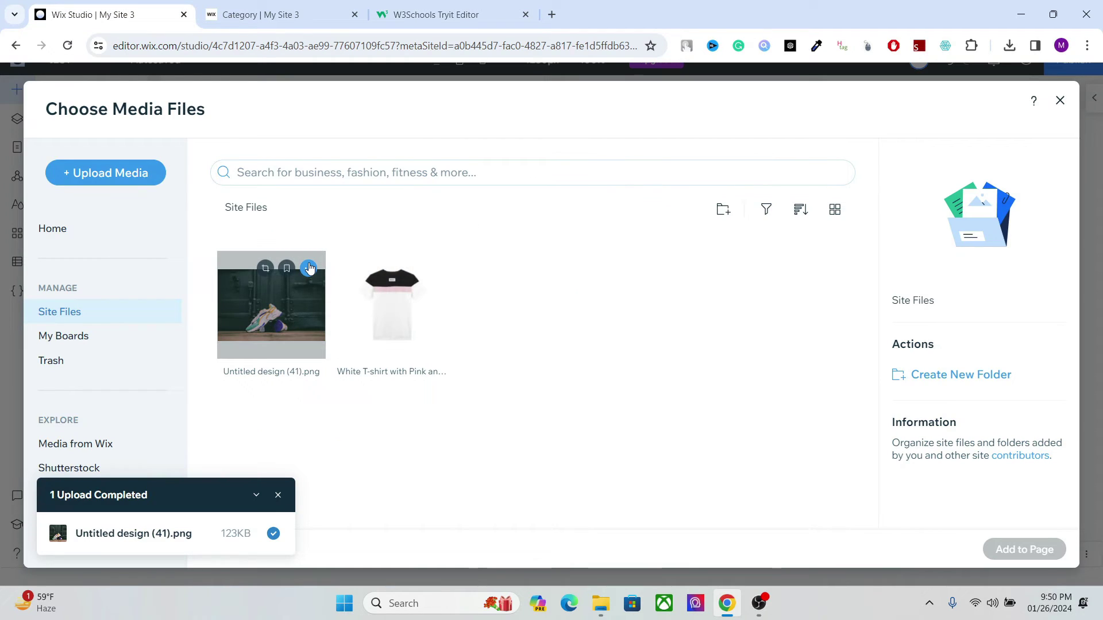
click(309, 268)
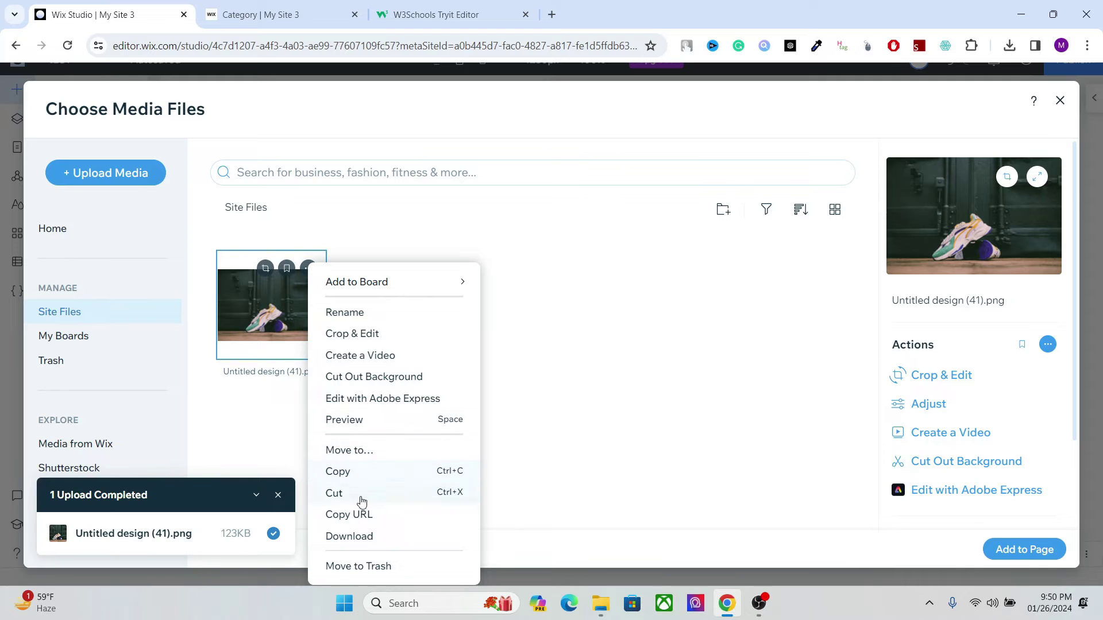
click(351, 515)
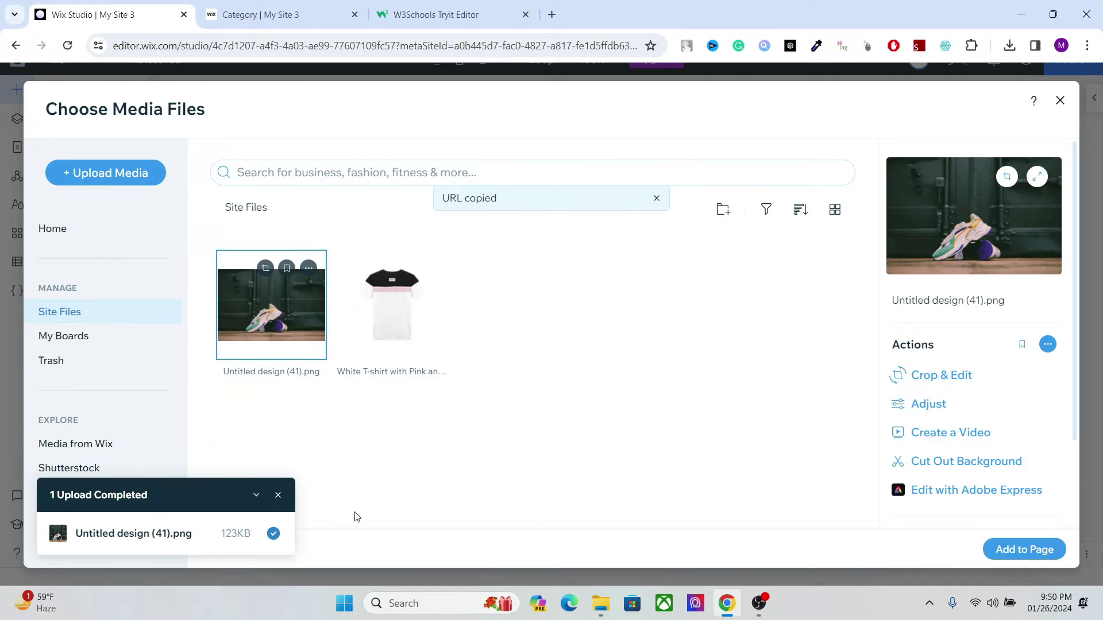
click(402, 13)
key(ctrl+v)
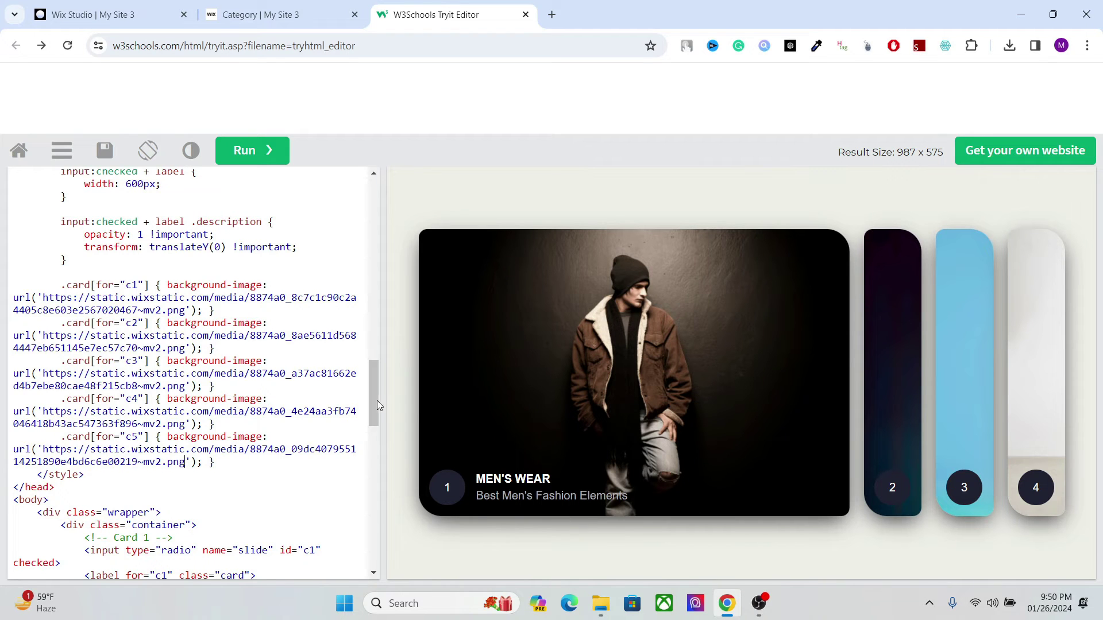
- Copy the Card 3 markup block and paste it on a new line after Card 4
drag(374, 401, 364, 471)
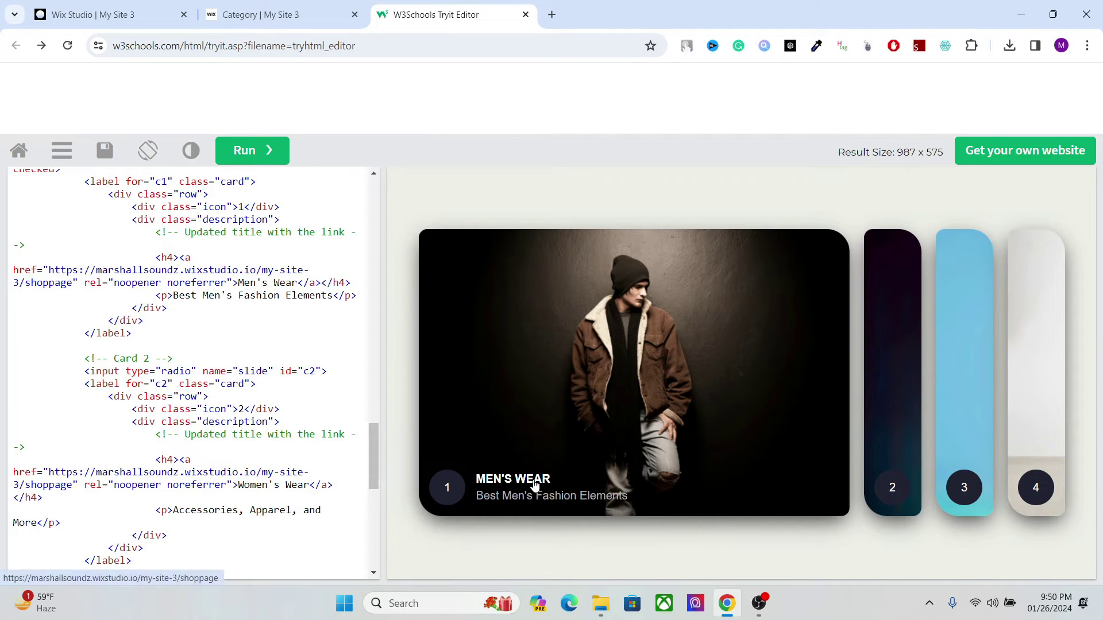
drag(374, 451, 366, 497)
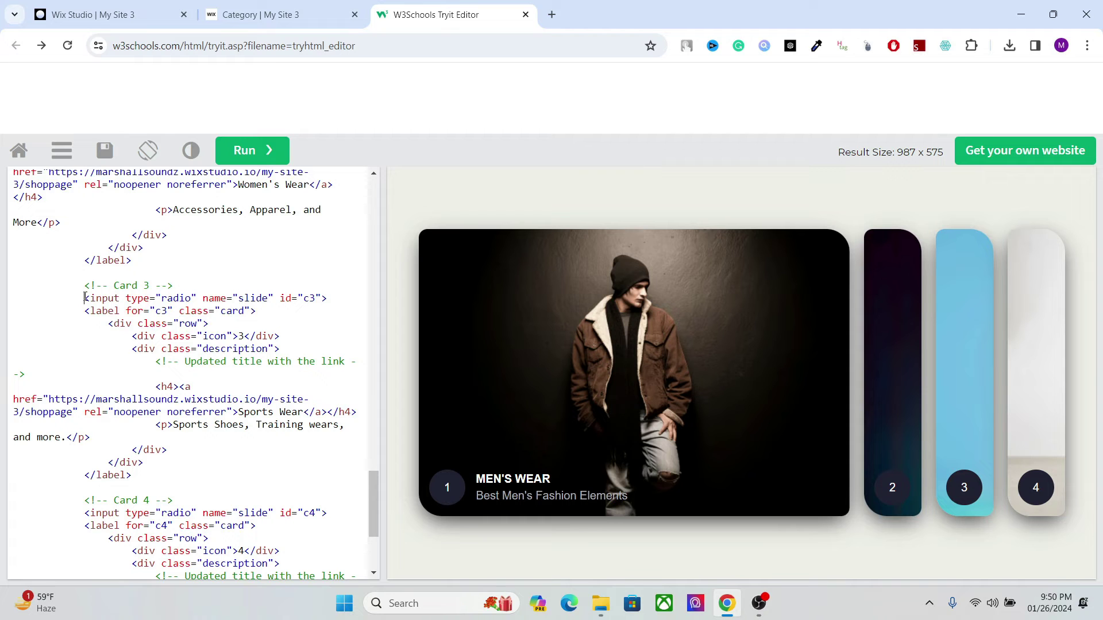
drag(84, 298, 142, 481)
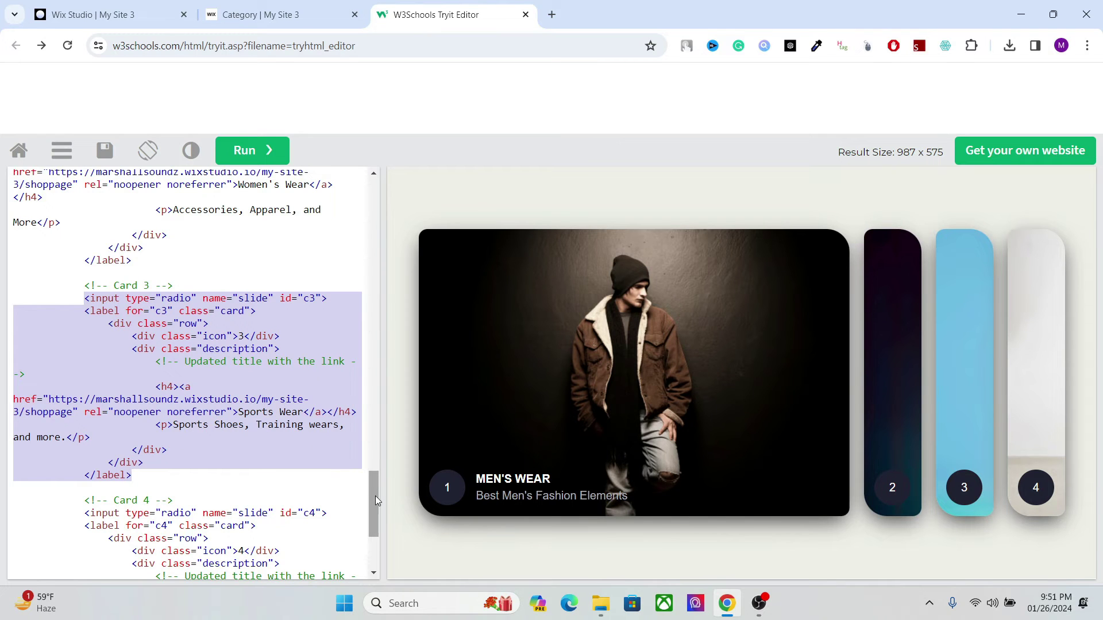
drag(374, 495, 368, 532)
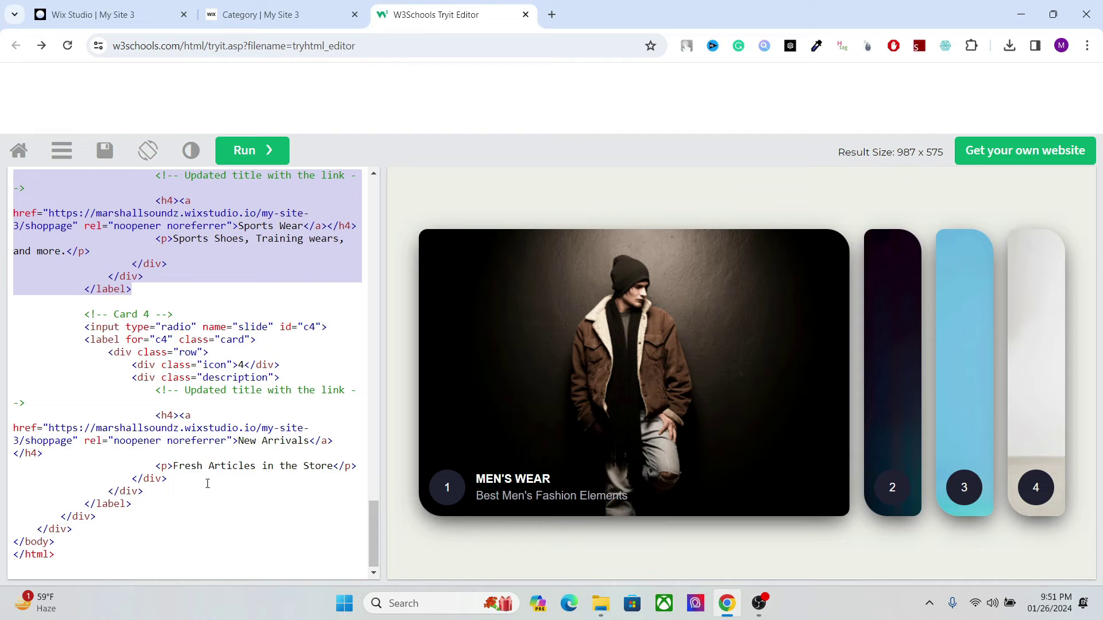
click(135, 503)
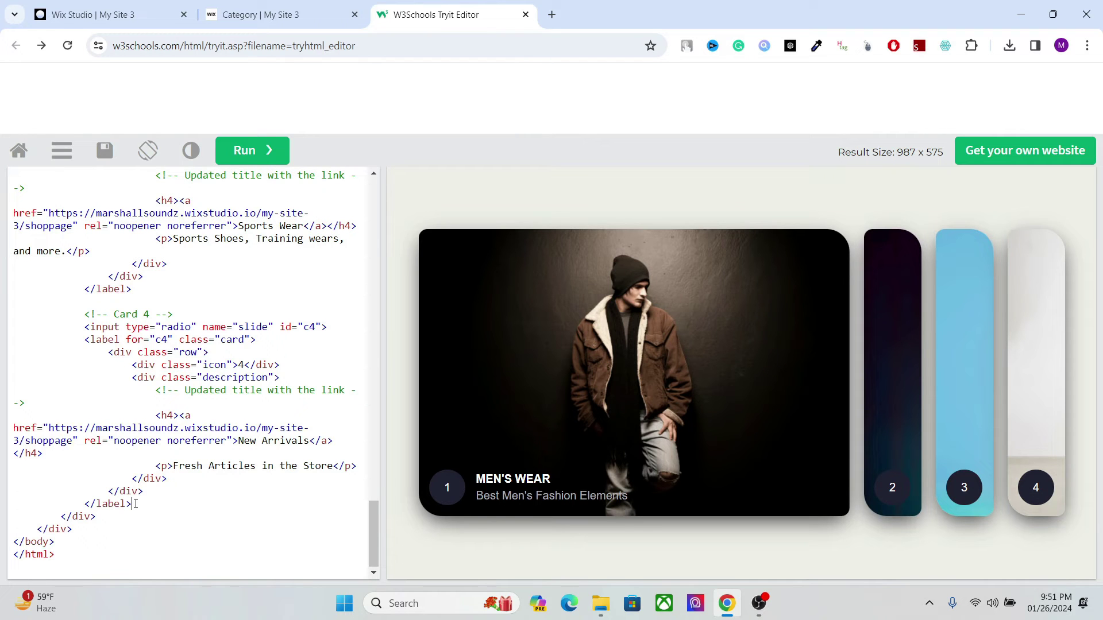
key(Return)
key(ctrl+v)
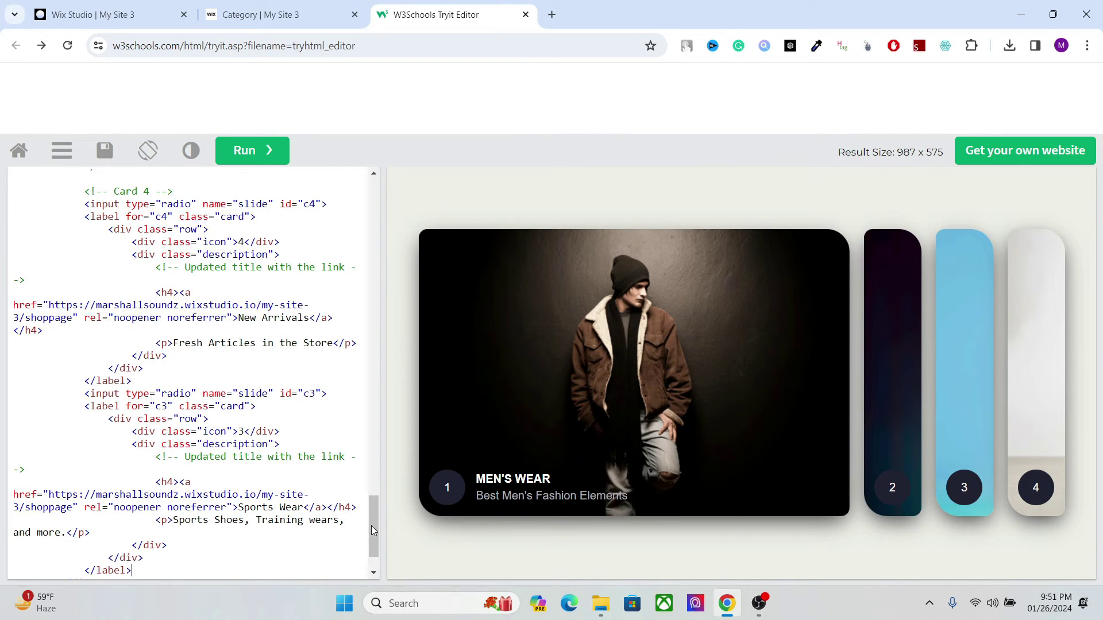
scroll(374, 528, down, 2)
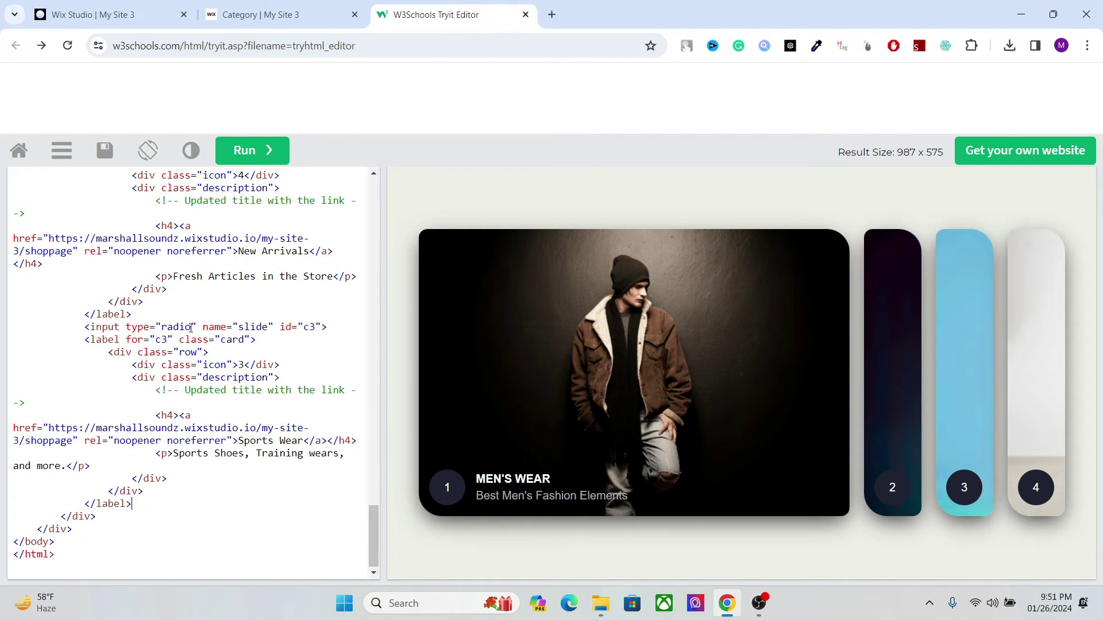
- Change the copied card's input id and label for from c3 to c5
click(315, 327)
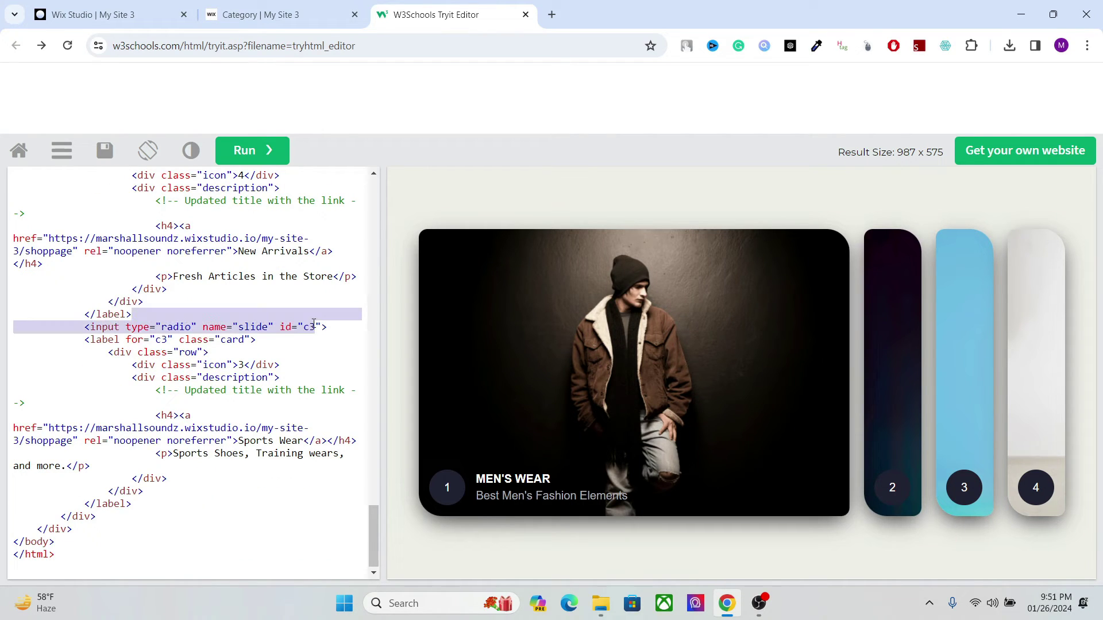
key(BackSpace)
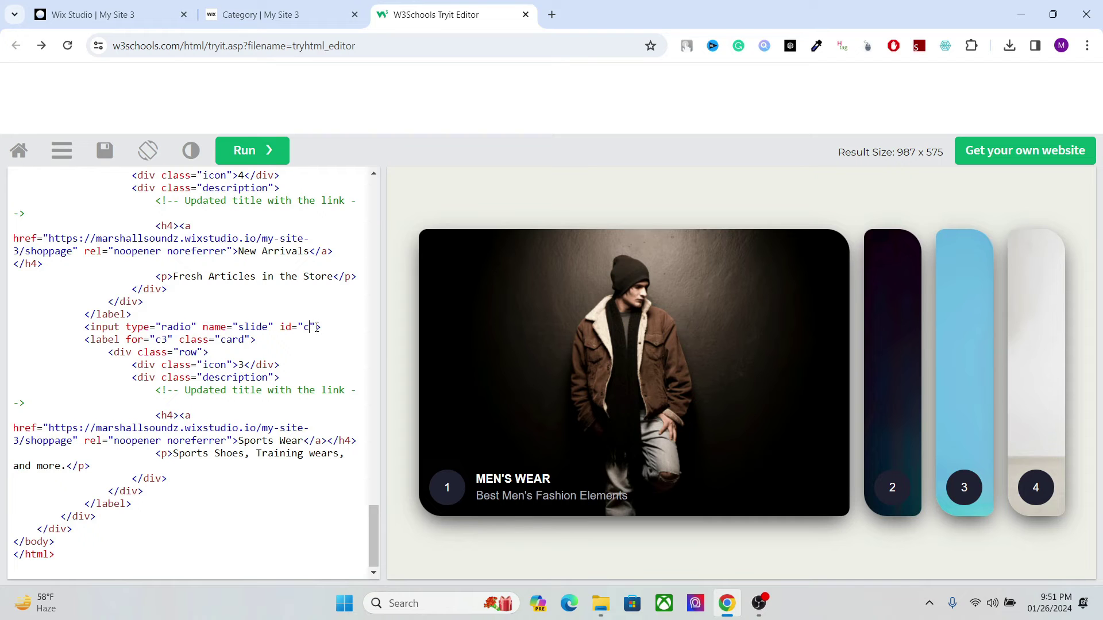
text(5)
click(169, 339)
key(BackSpace)
text(5)
- Run the code and expand the new fifth card in the preview
click(259, 150)
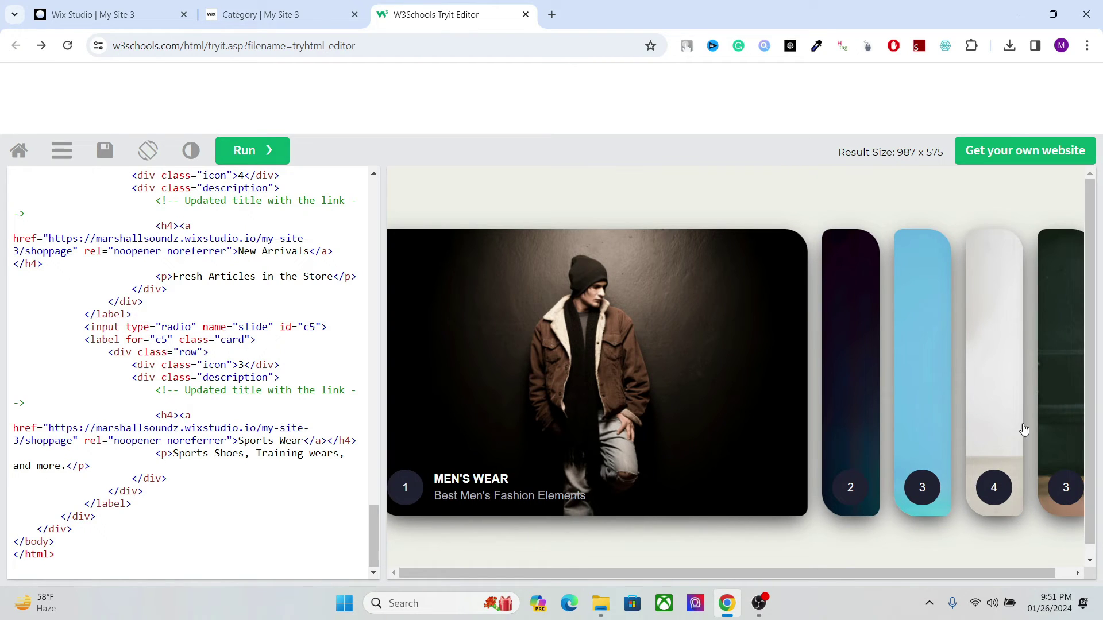
click(1051, 394)
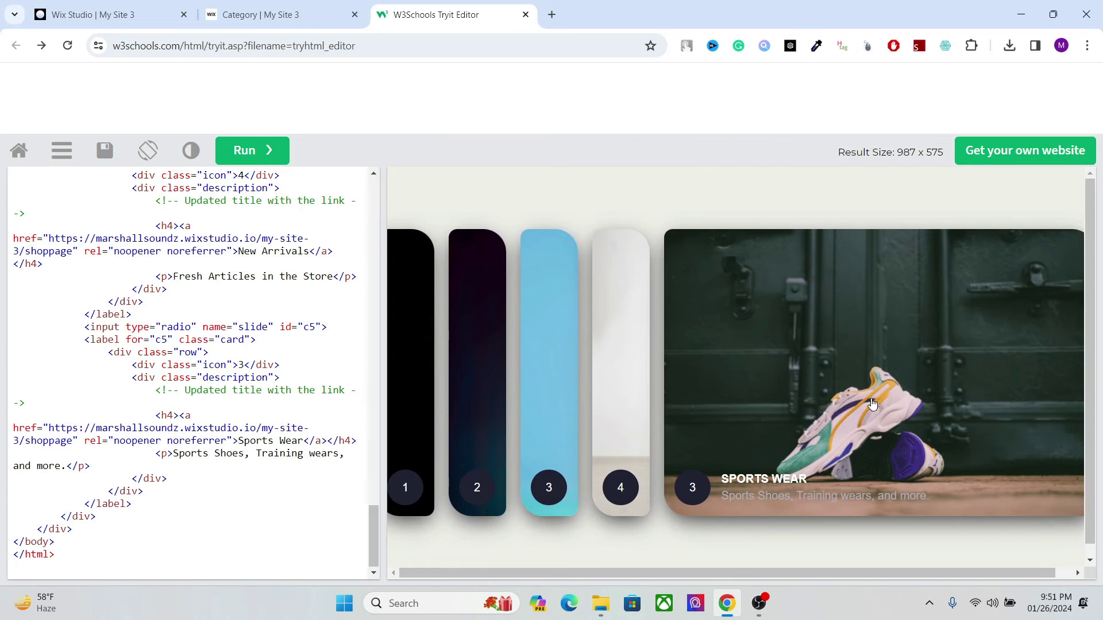
click(109, 14)
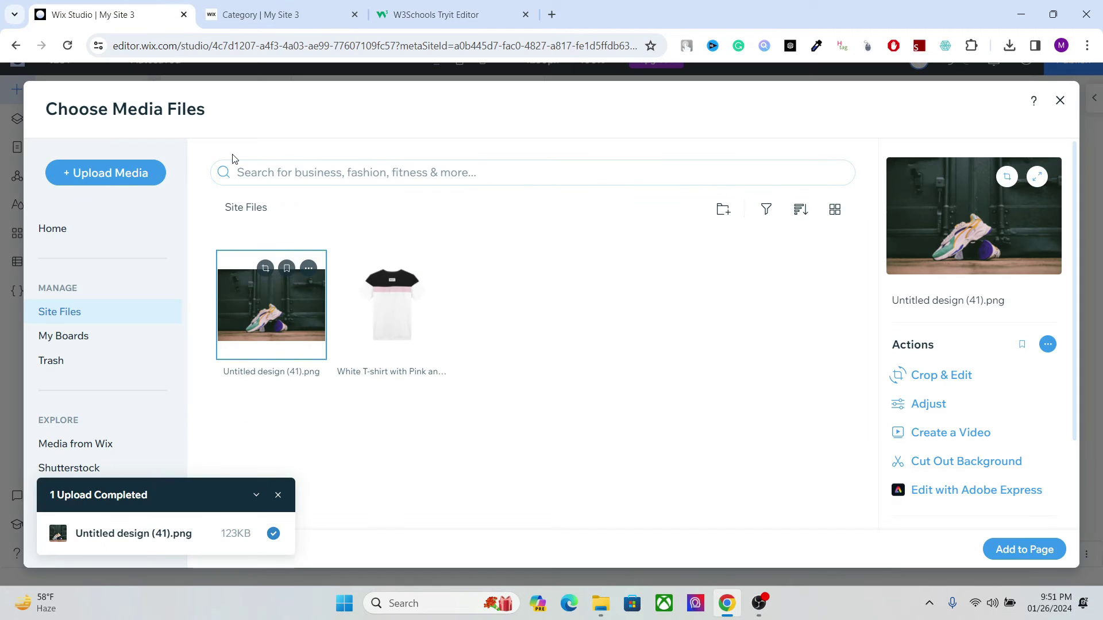
click(437, 15)
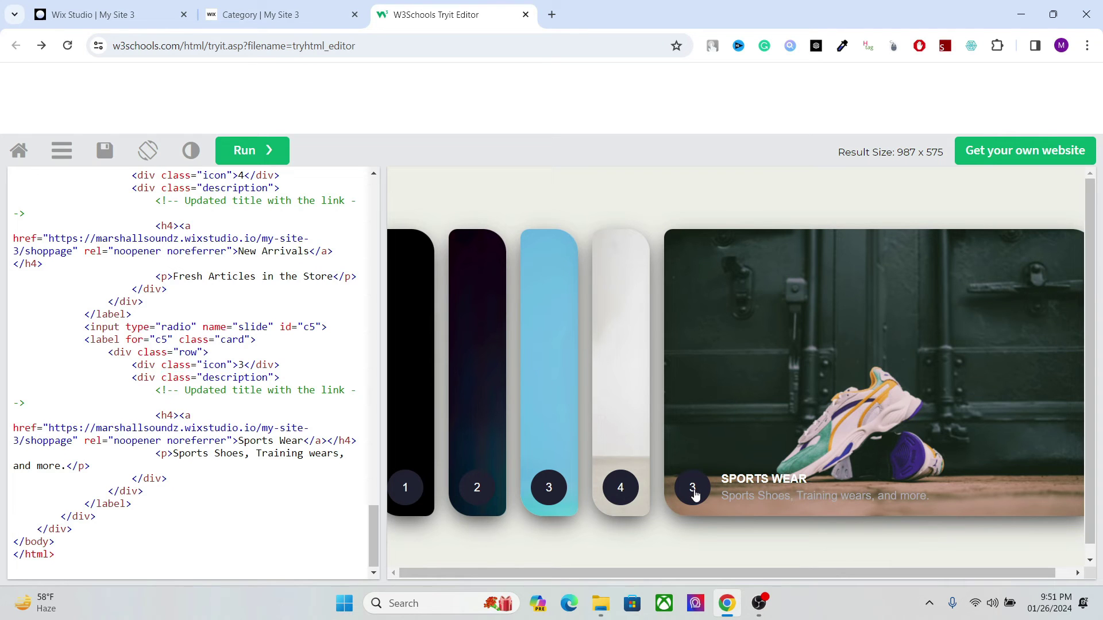
- Change the fifth card's icon number from 3 to 5, rerun, and expand card 5
double_click(242, 365)
text(5)
click(242, 150)
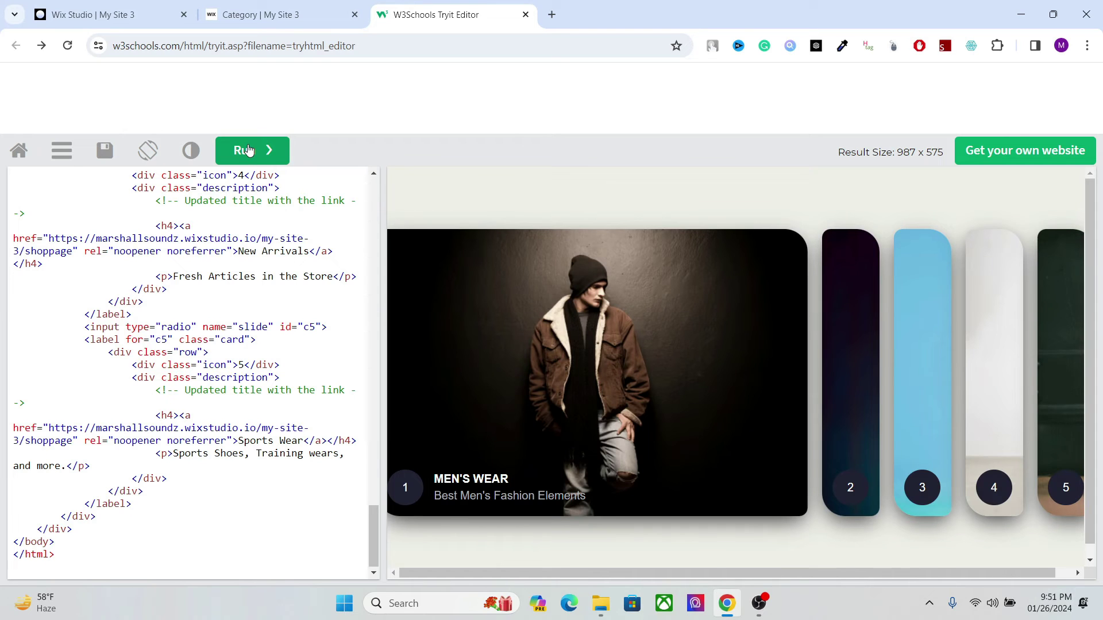
click(1066, 447)
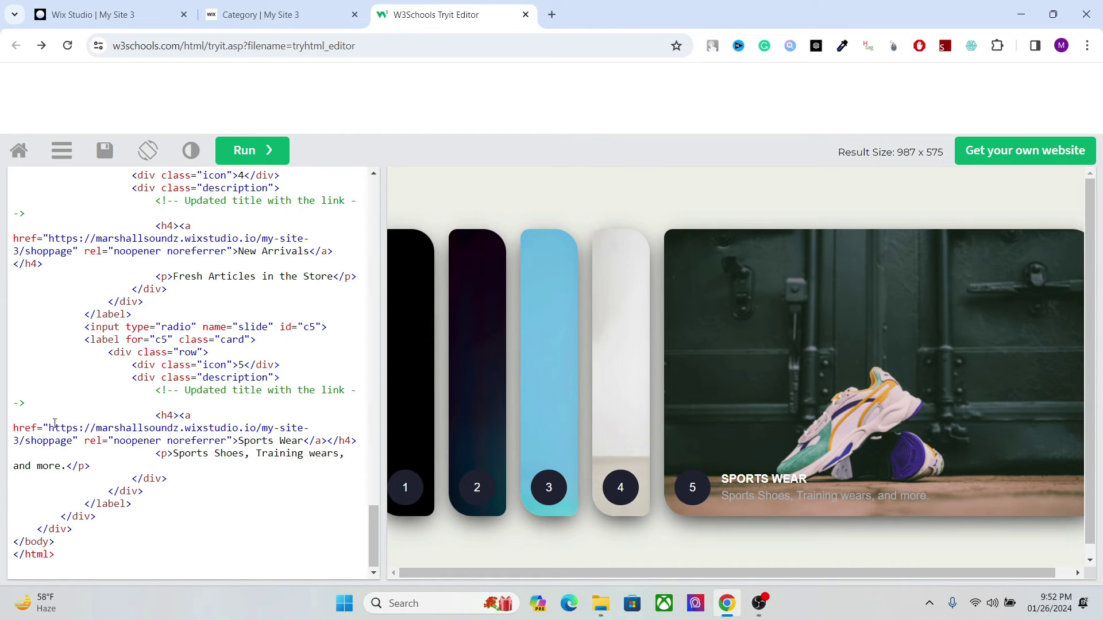
- Replace the Sports Wear card's link URL with the copied my-site-3 Home page address
drag(48, 428, 72, 441)
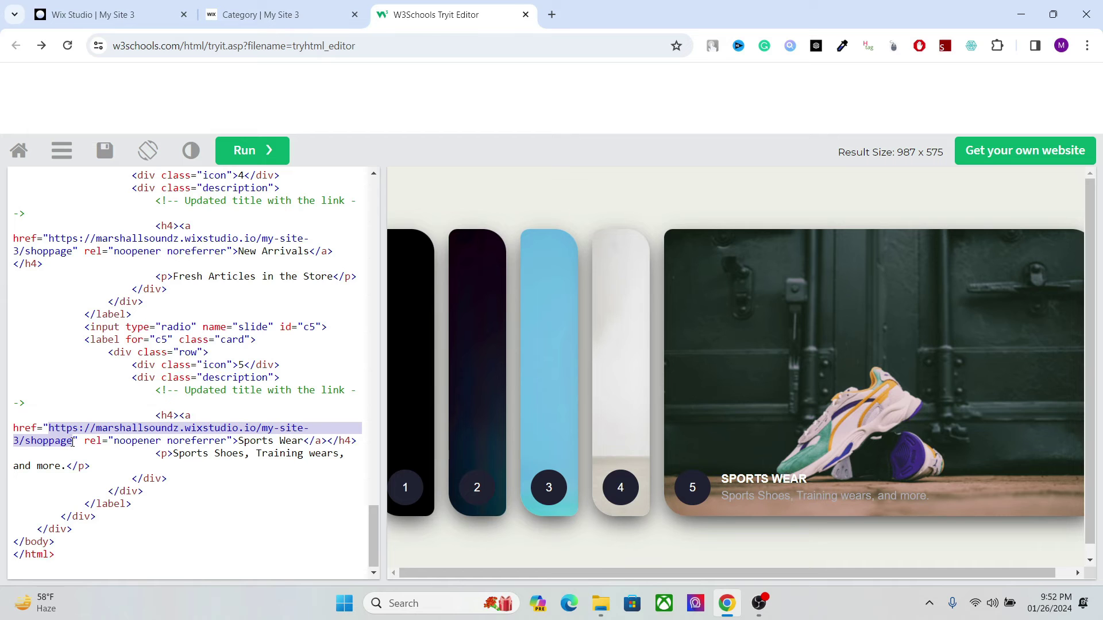
click(296, 17)
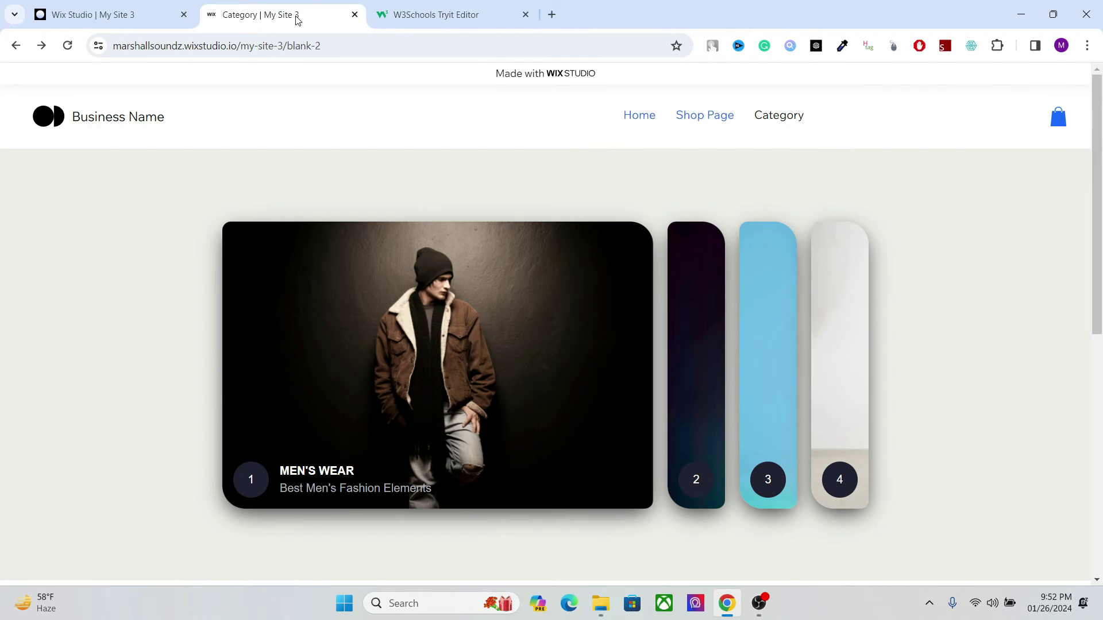
right_click(642, 119)
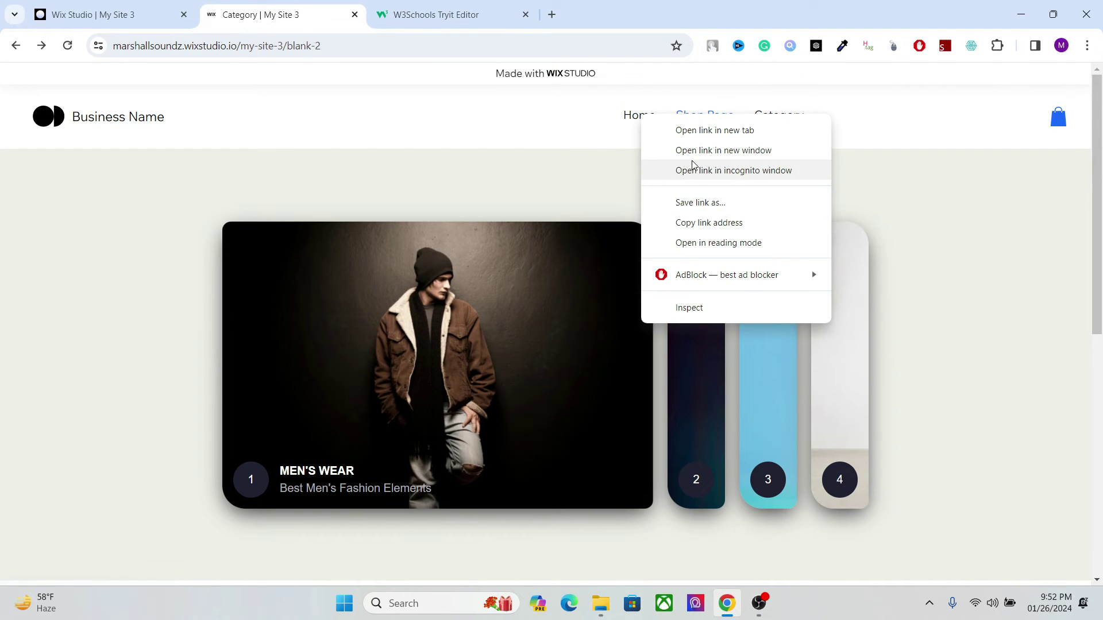
click(697, 223)
click(451, 12)
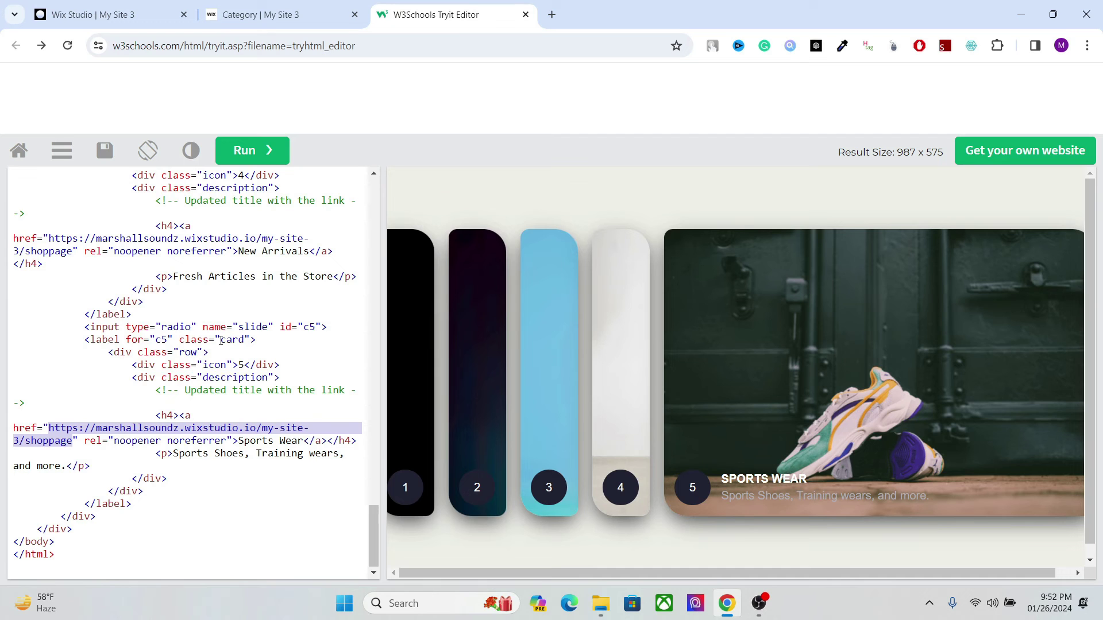
key(ctrl+v)
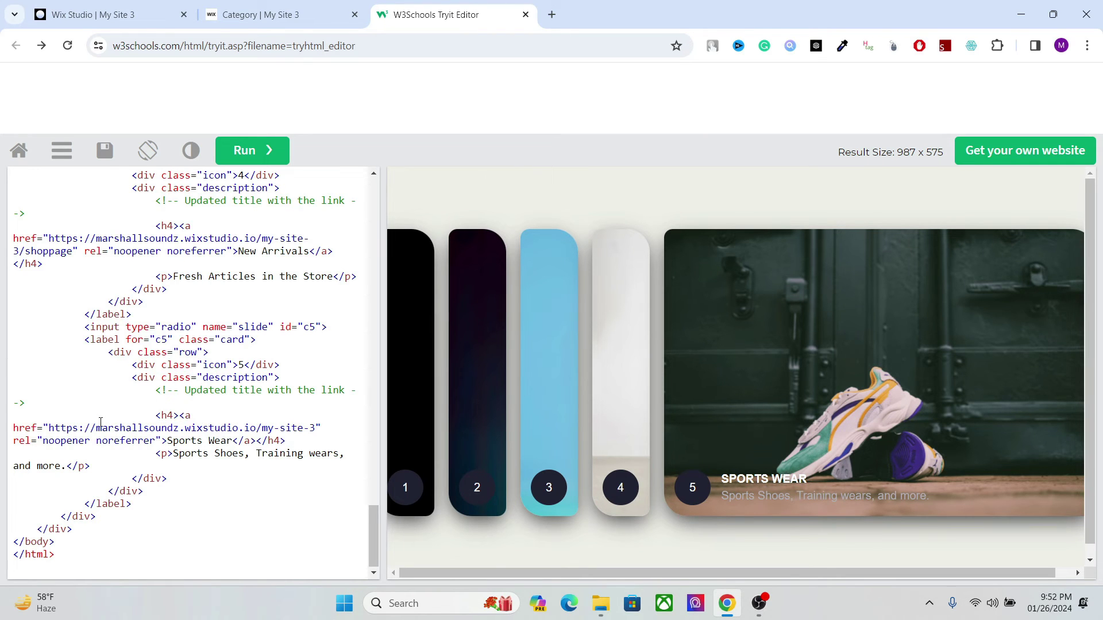
- Run the code, test the Sports Wear link in the preview, then re-run to restore five cards
click(245, 154)
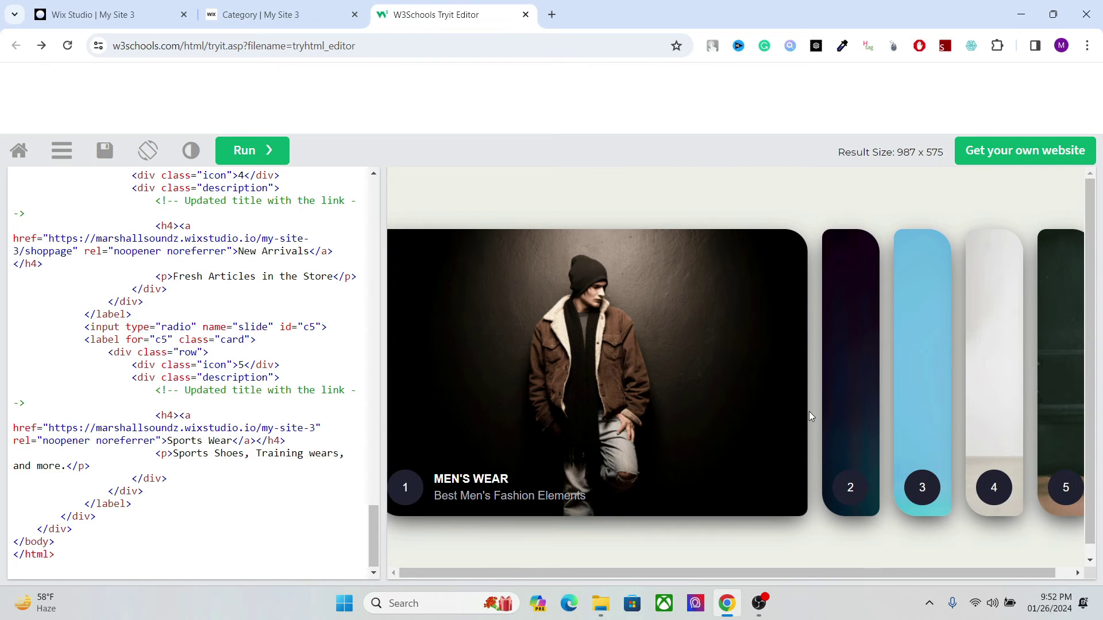
click(1069, 404)
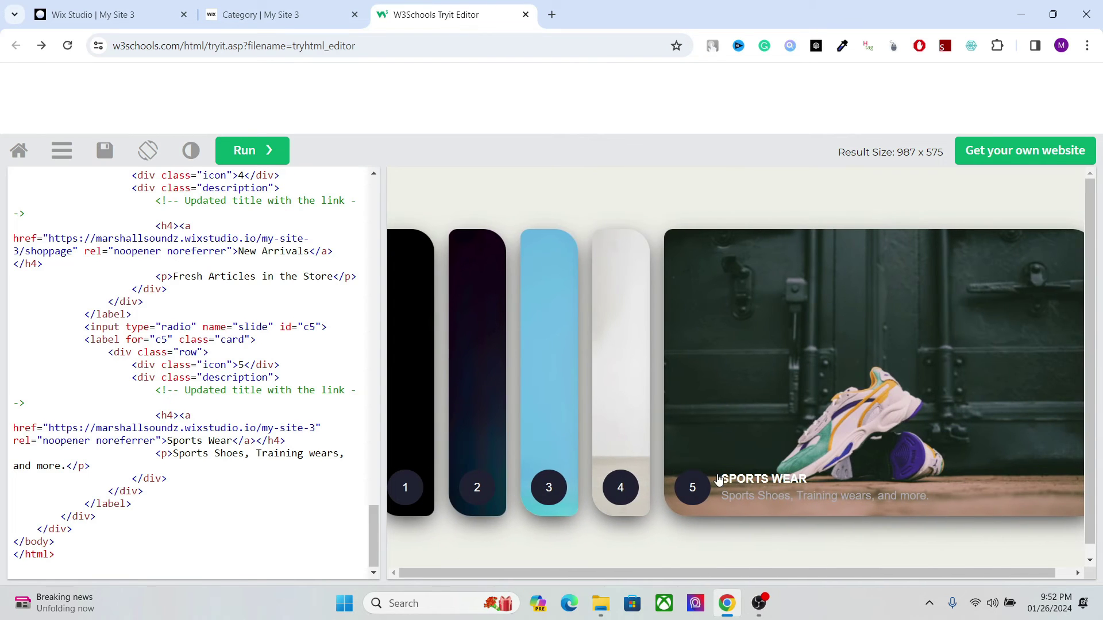
click(748, 480)
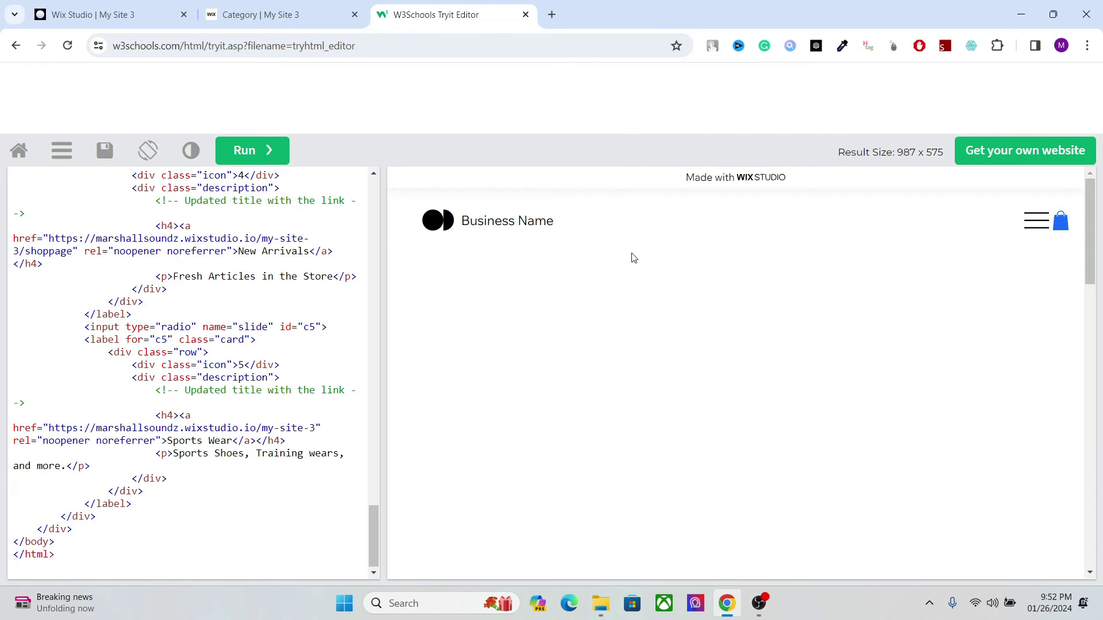
click(16, 46)
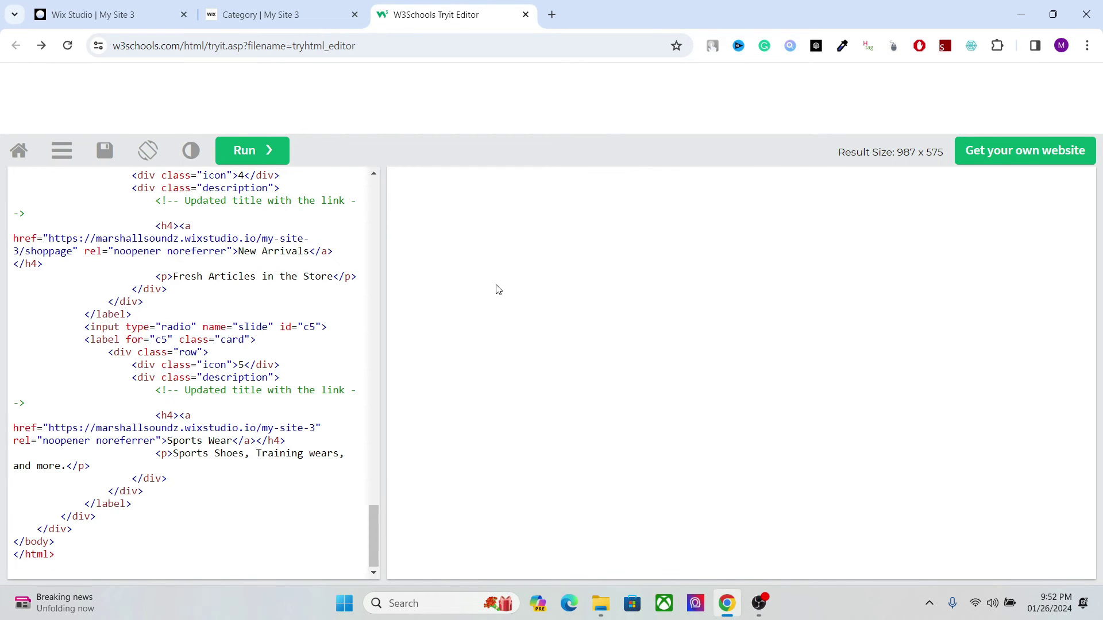
click(244, 151)
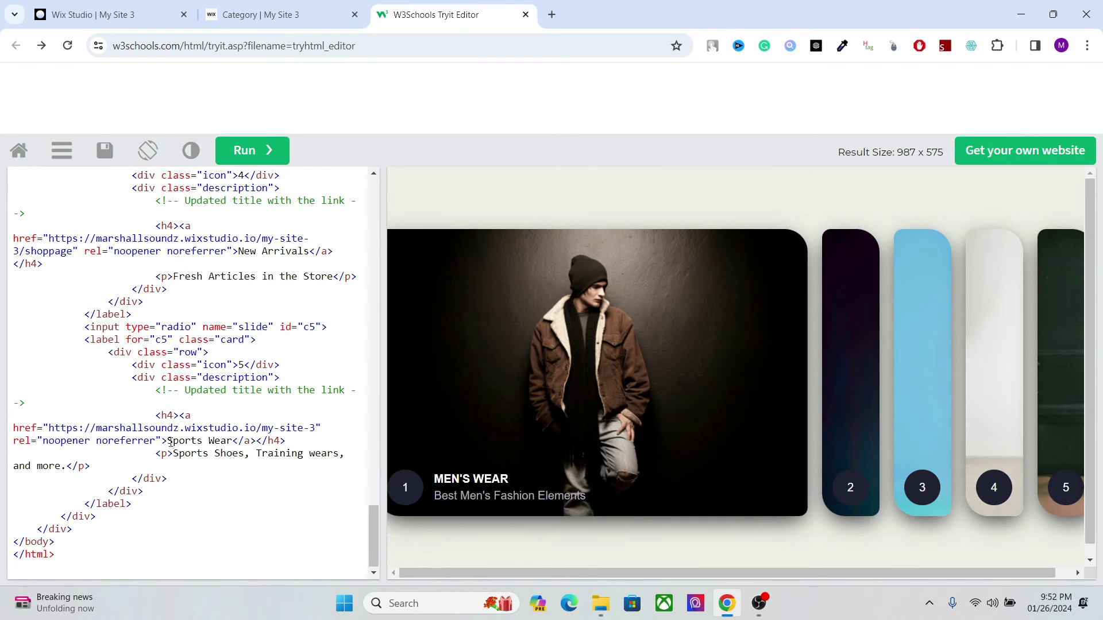
- Change the fifth card's h4 link text from Sports Wear to 'Title Here'
click(1059, 401)
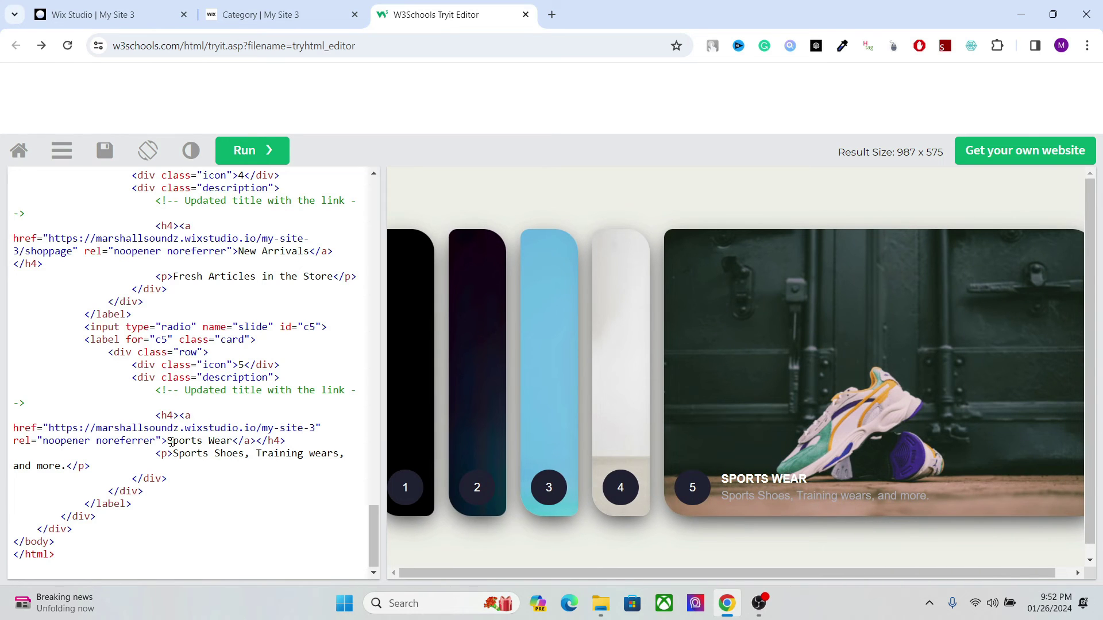
drag(168, 441, 232, 440)
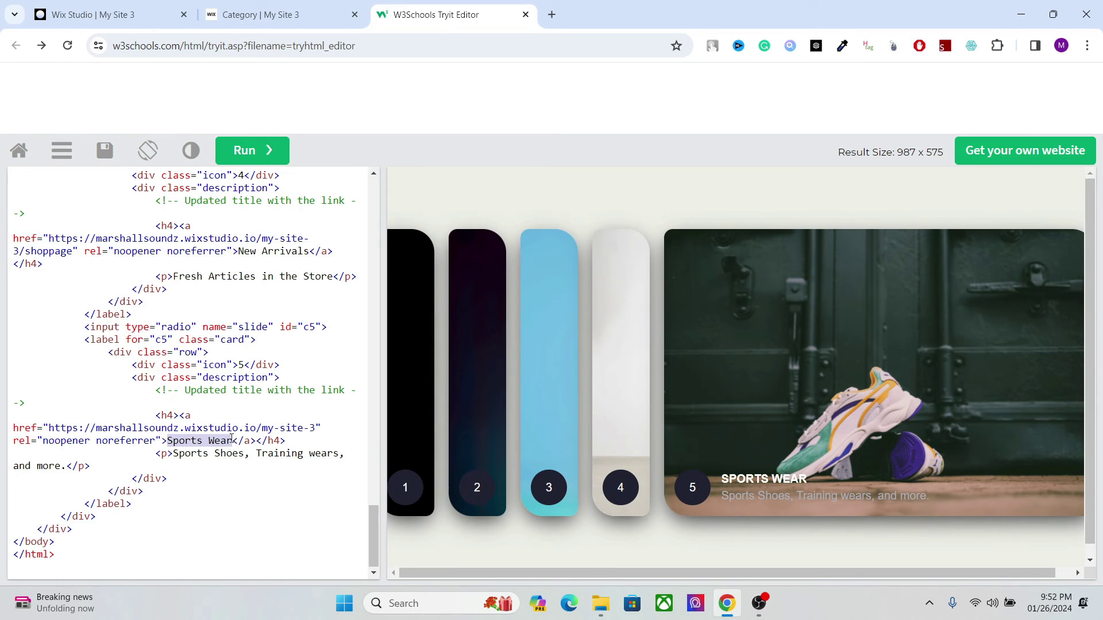
text(tITLE hE)
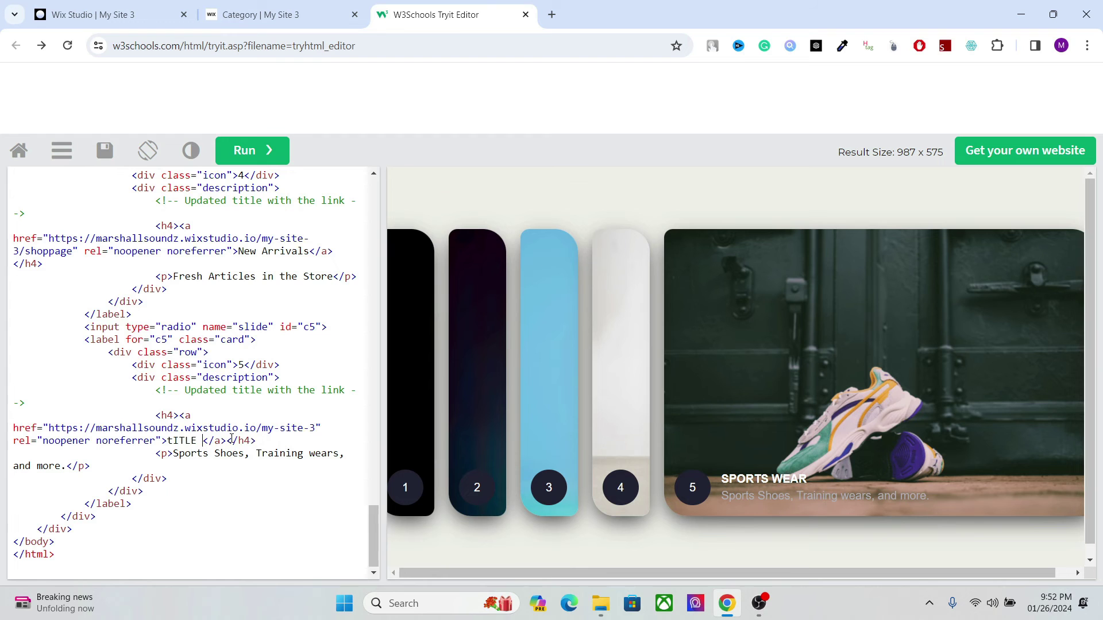
text(RE)
key(BackSpace)
key(BackSpace)
key(BackSpace)
key(BackSpace)
key(BackSpace)
key(BackSpace)
key(BackSpace)
key(BackSpace)
key(BackSpace)
key(BackSpace)
text(Title Here)
- Replace the fifth card's subtitle with 'Your Subtitle Here' and re-run to check the expanded card
drag(173, 453, 67, 469)
text(Your Su)
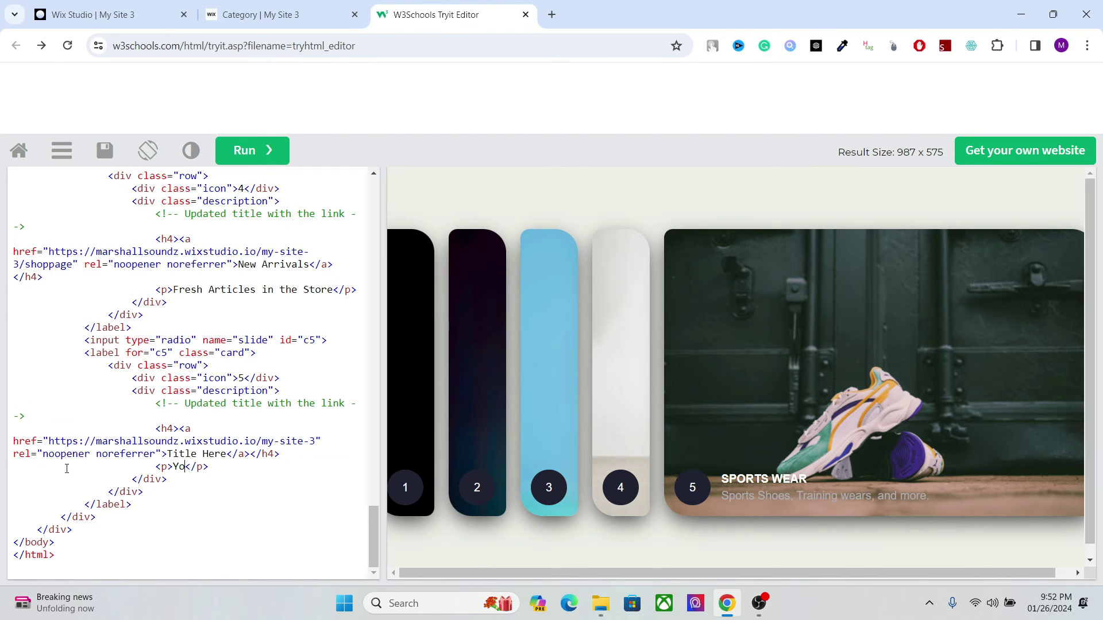
text(btitle Here)
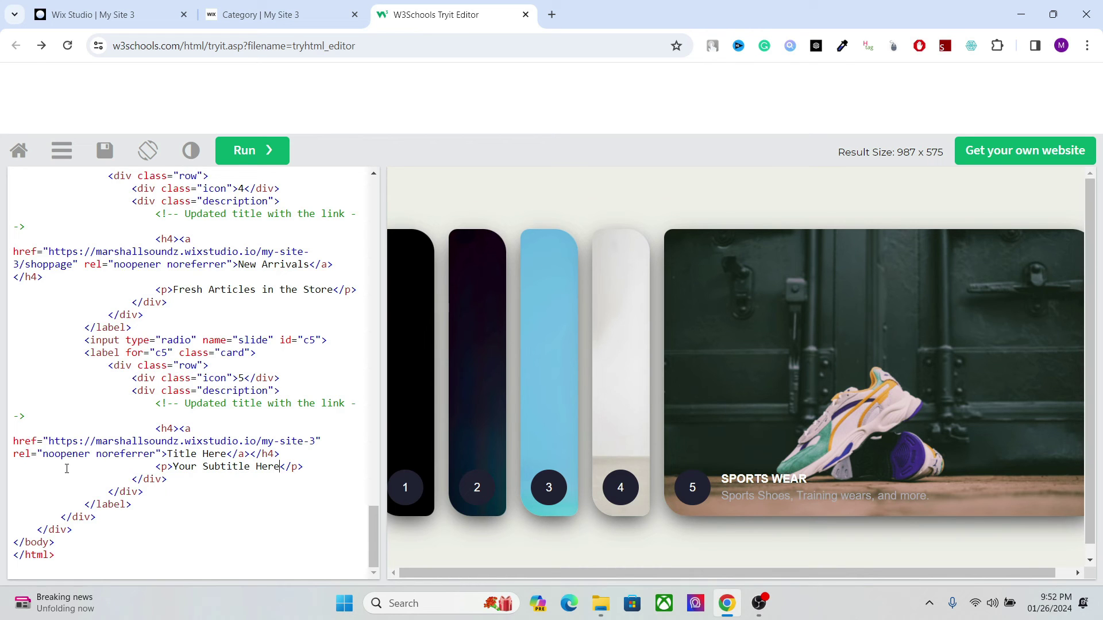
click(245, 150)
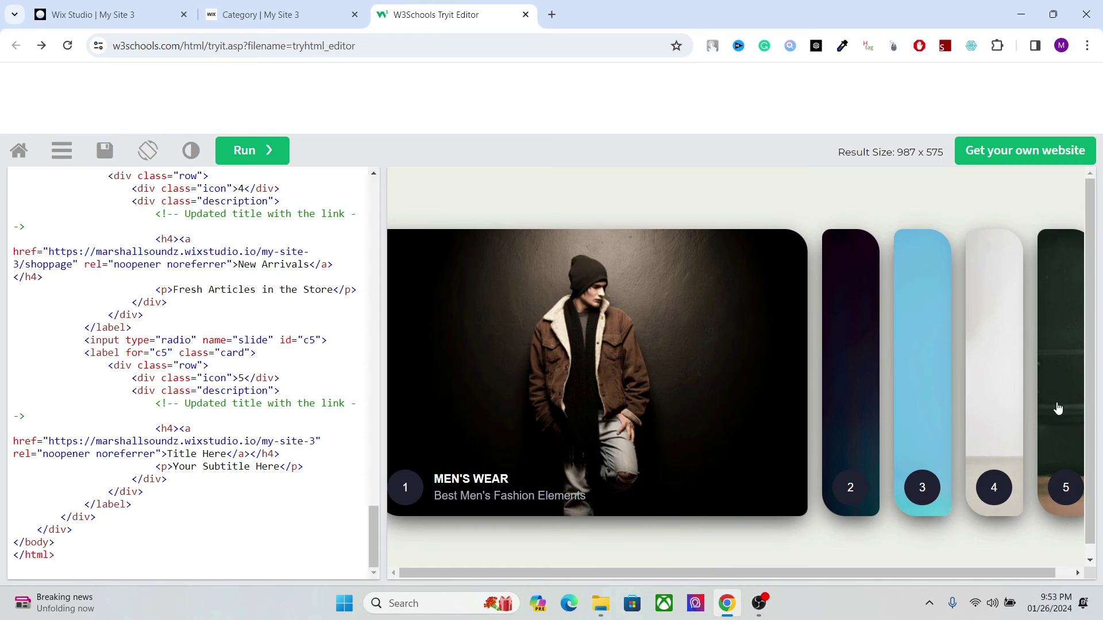
click(1058, 409)
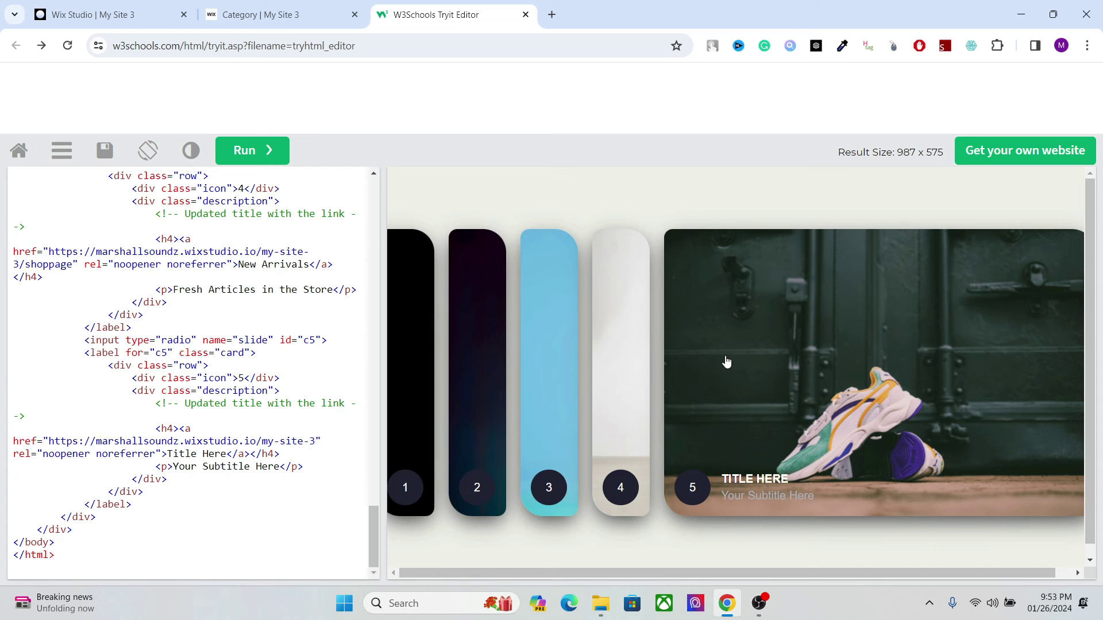
drag(373, 482, 361, 205)
- Replace the Wix HTML embed's code with the full five-card Tryit code and apply the update
click(246, 244)
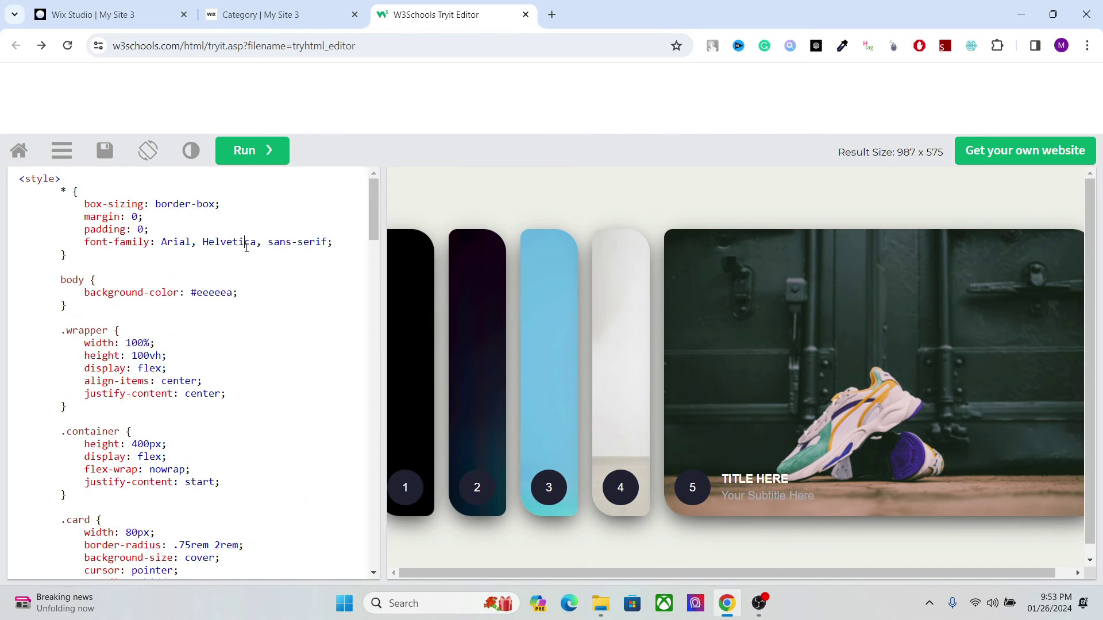
key(ctrl+a)
click(151, 7)
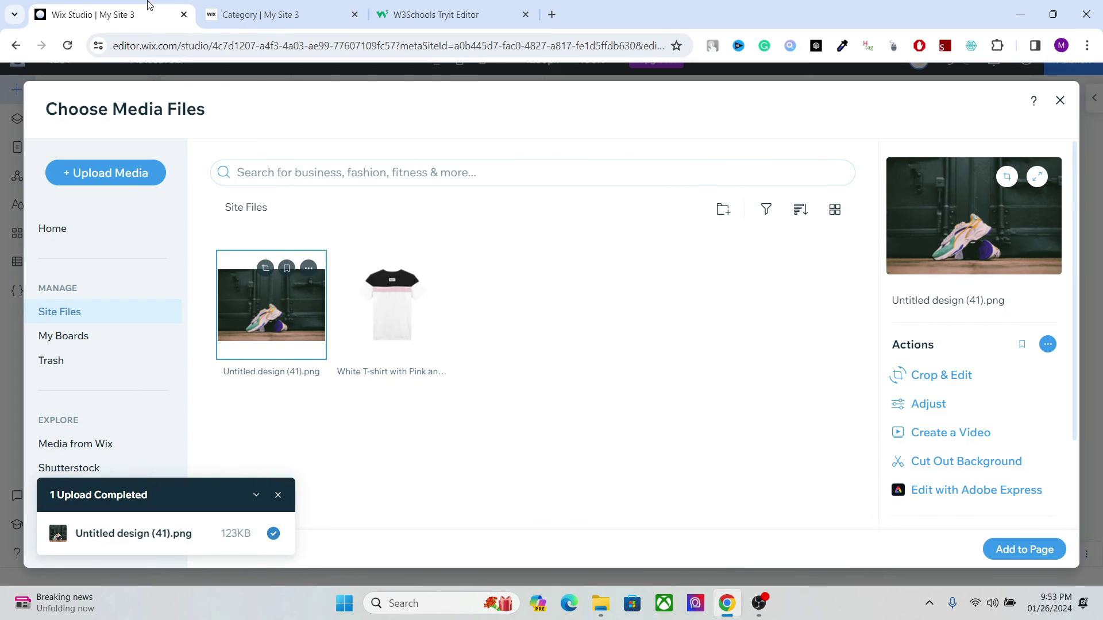
click(1060, 101)
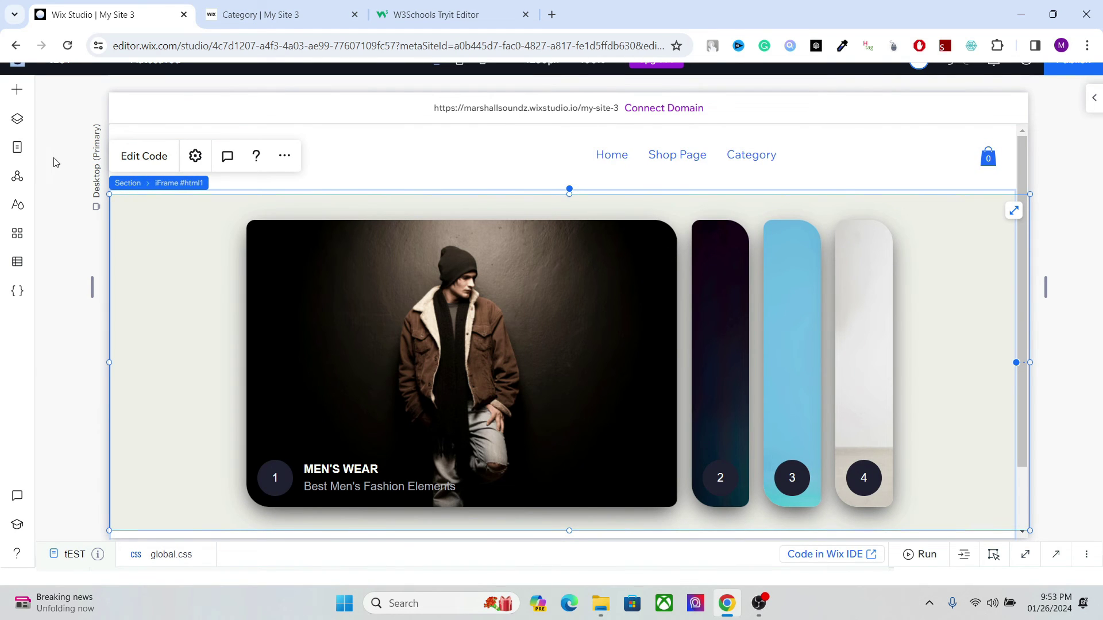
click(160, 176)
key(ctrl+a)
key(ctrl+v)
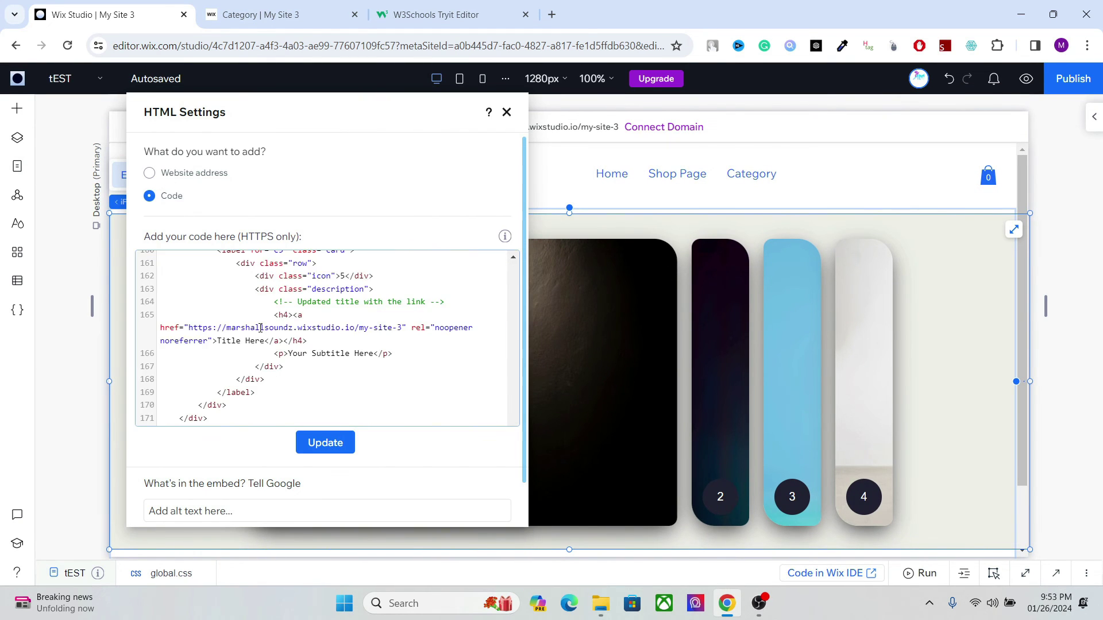
click(315, 443)
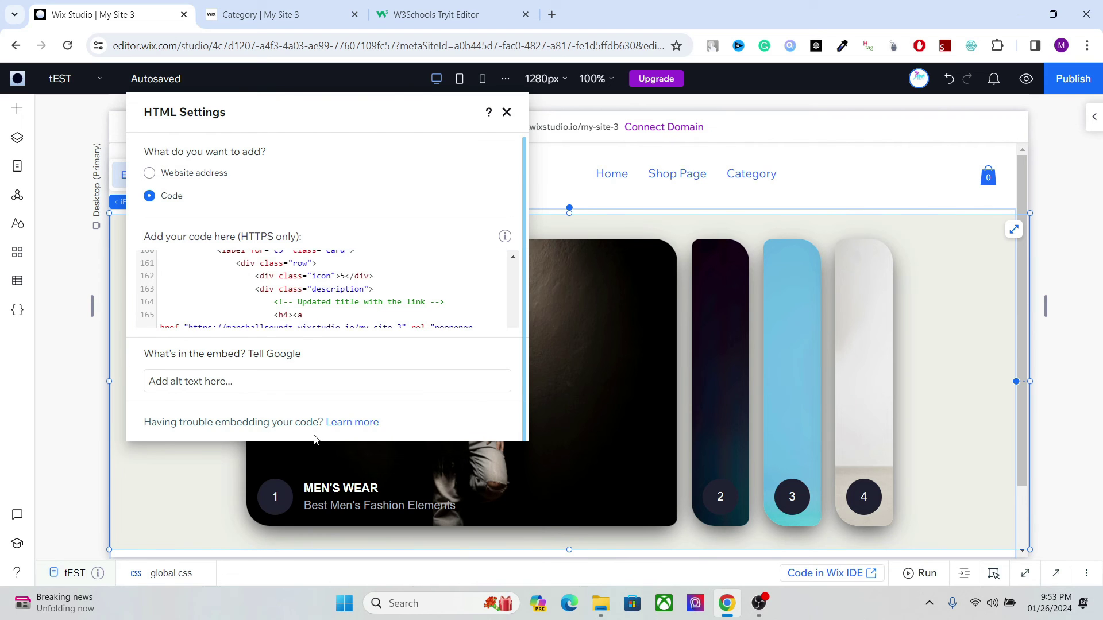
click(508, 113)
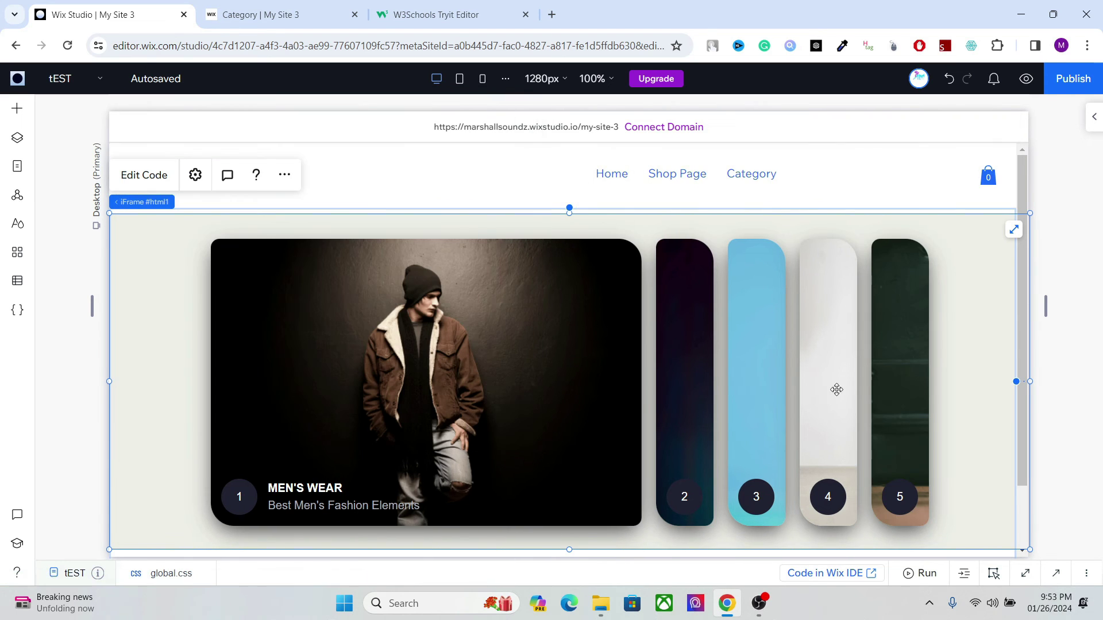
- Preview the Wix site and expand cards two through five, including the sneaker card
click(1027, 77)
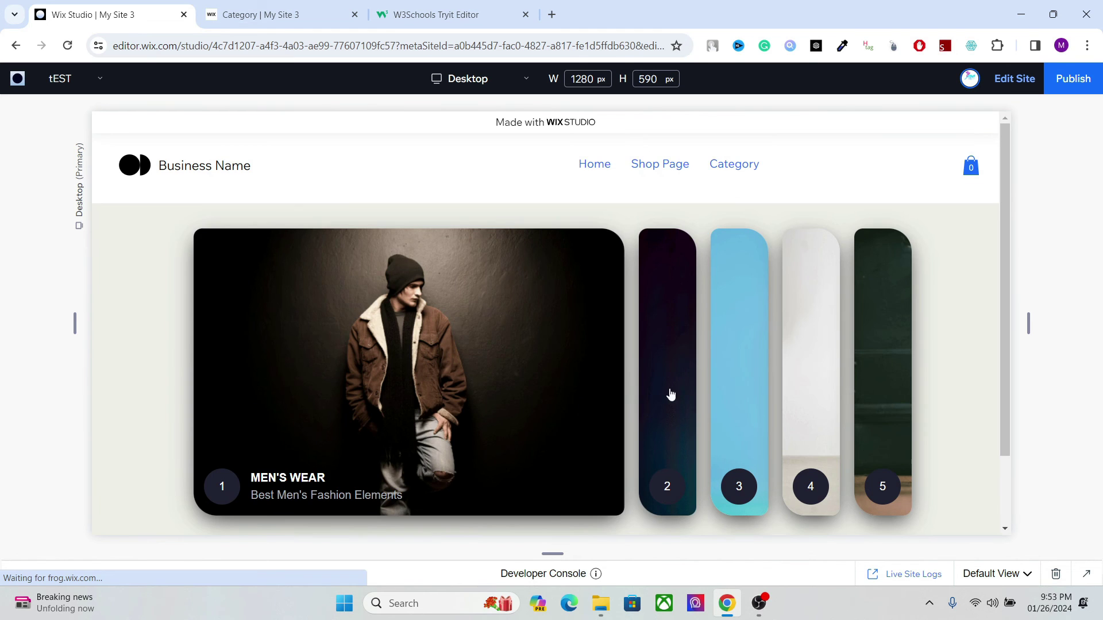
click(666, 418)
click(723, 429)
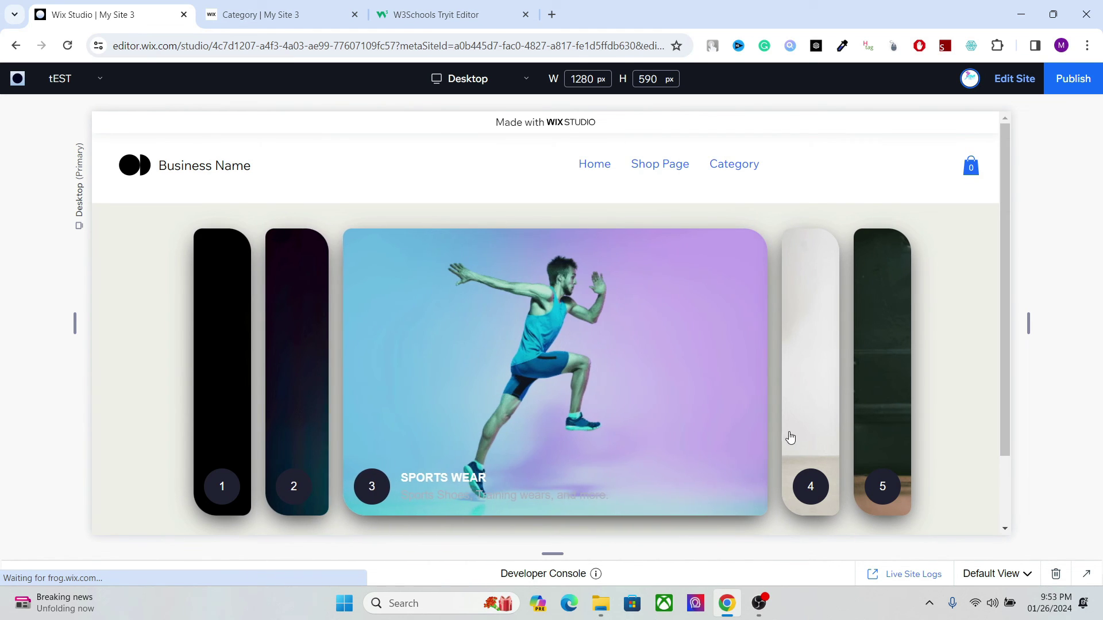
click(798, 438)
click(872, 441)
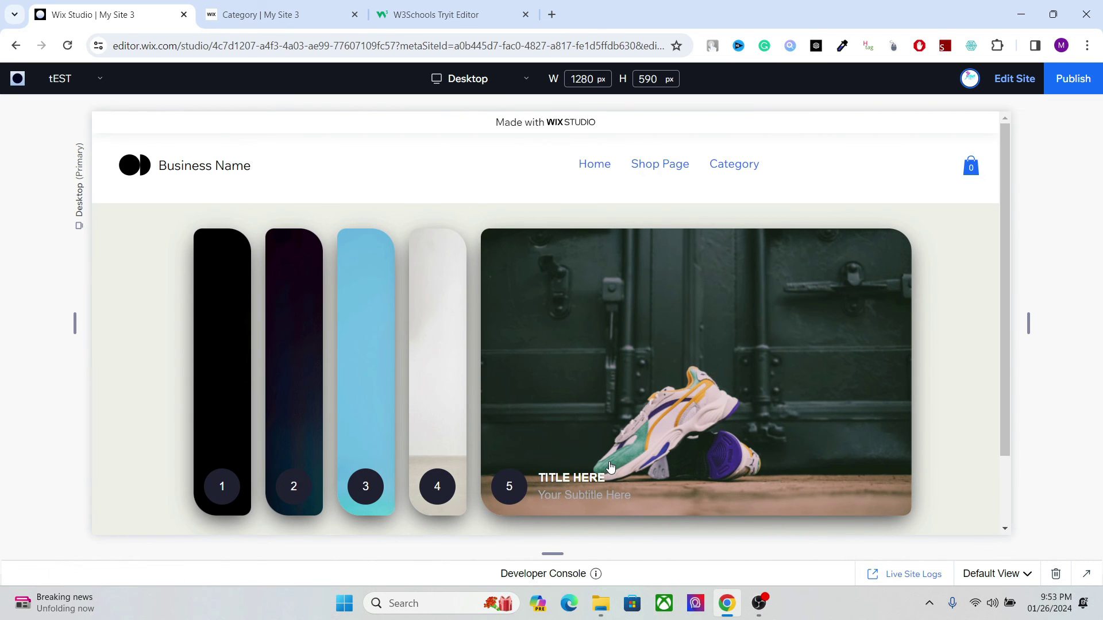
- Expand each card again from Men's Wear to the sneaker card, then return to the Tryit Editor
click(219, 366)
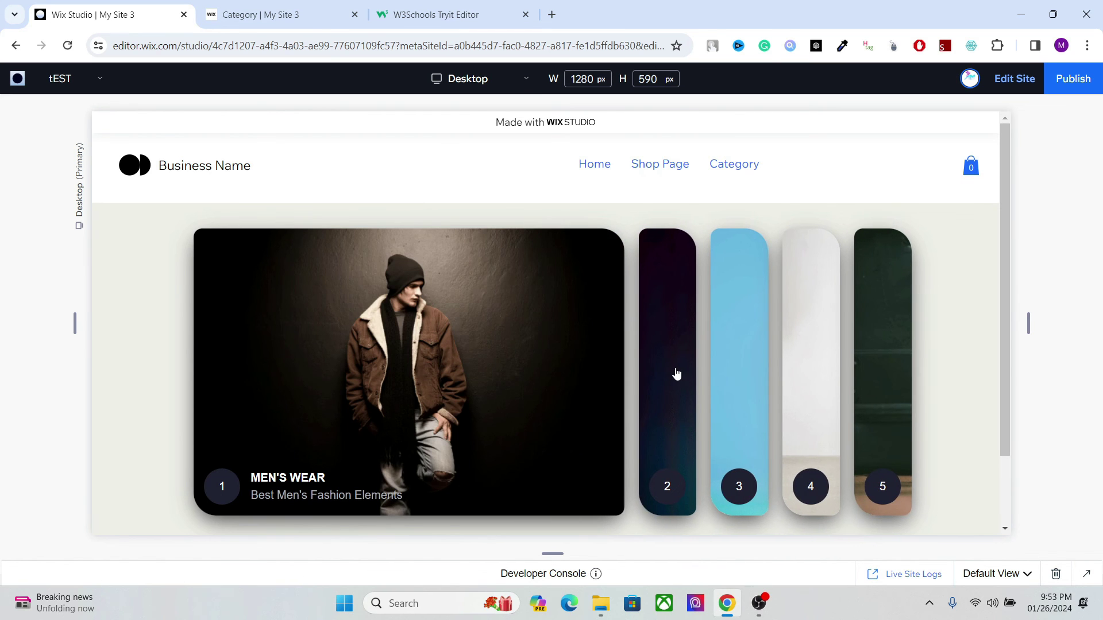
click(676, 374)
click(732, 391)
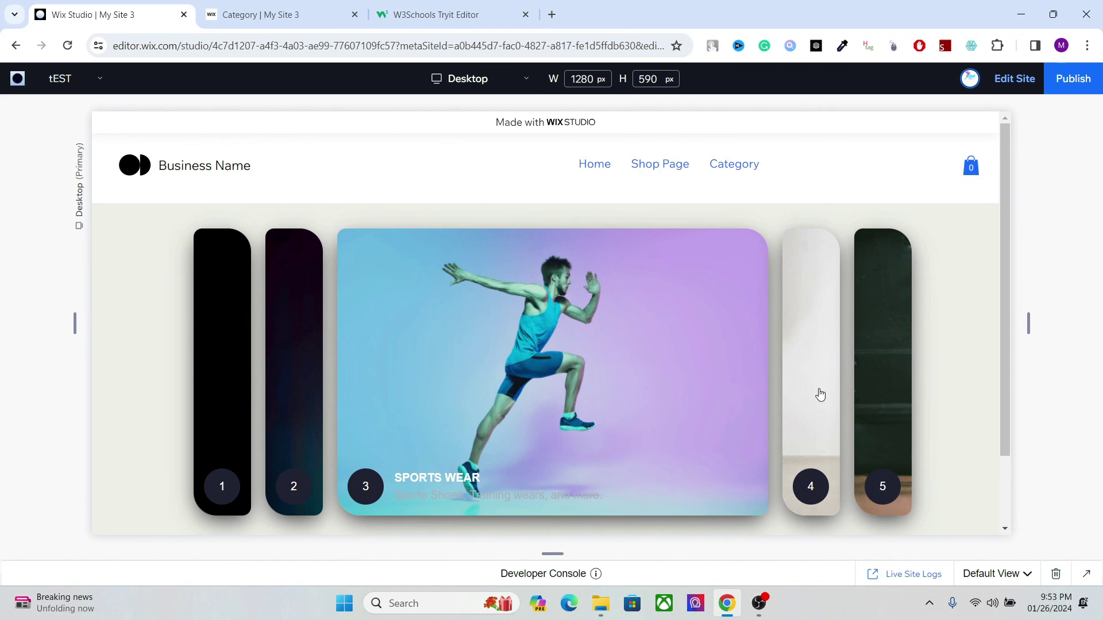
click(819, 394)
click(873, 402)
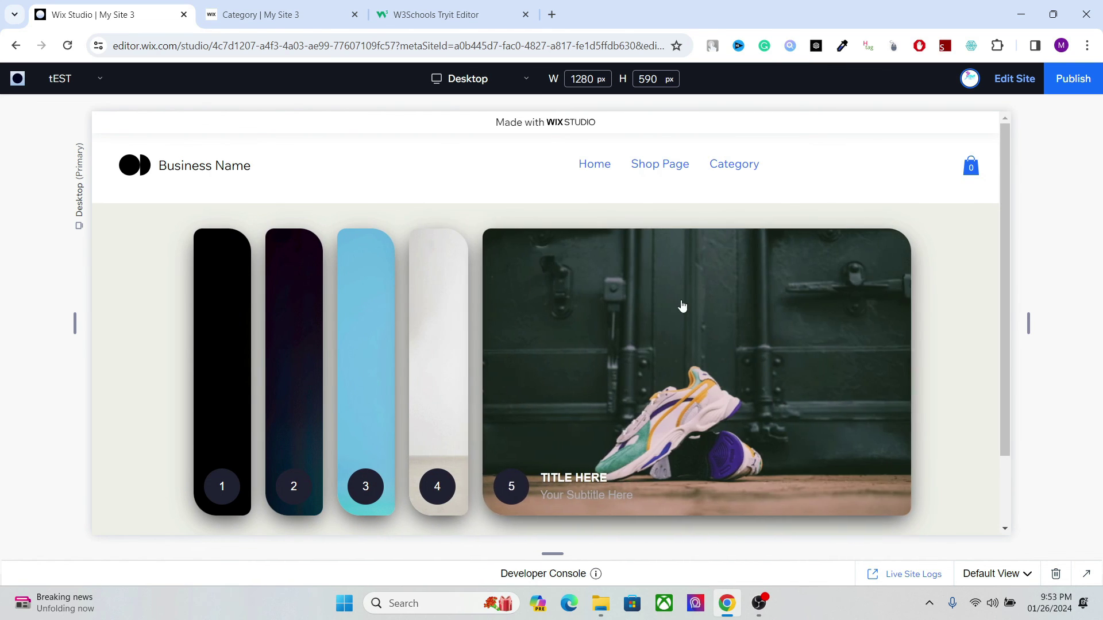
click(461, 13)
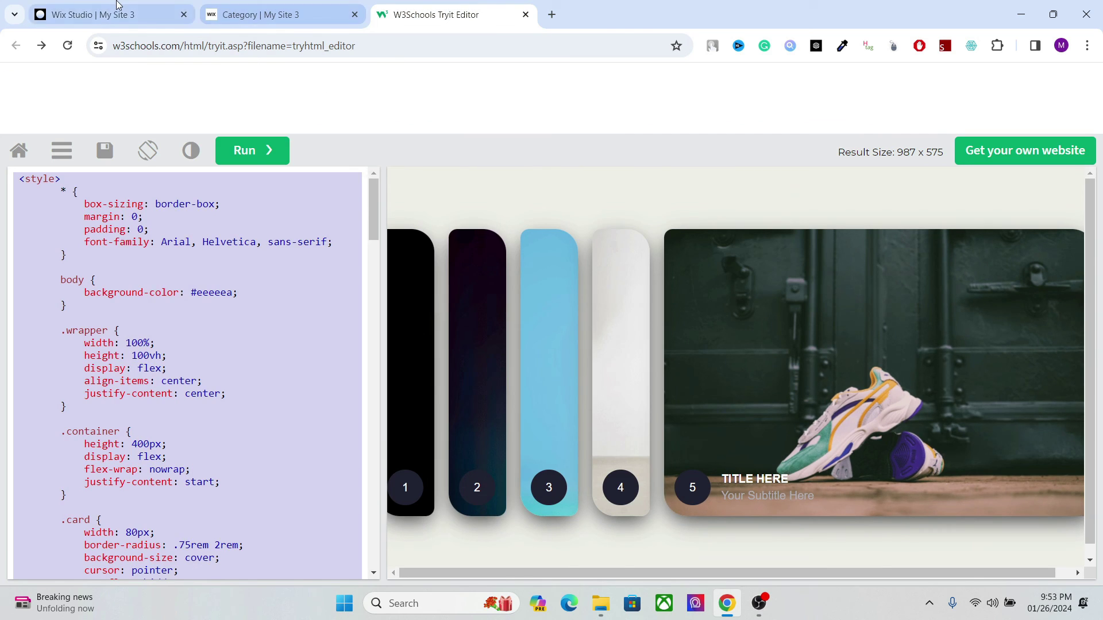
- Scroll through the card markup in the Tryit editor, then bring up the live Category | My Site 3 page
click(117, 5)
click(425, 8)
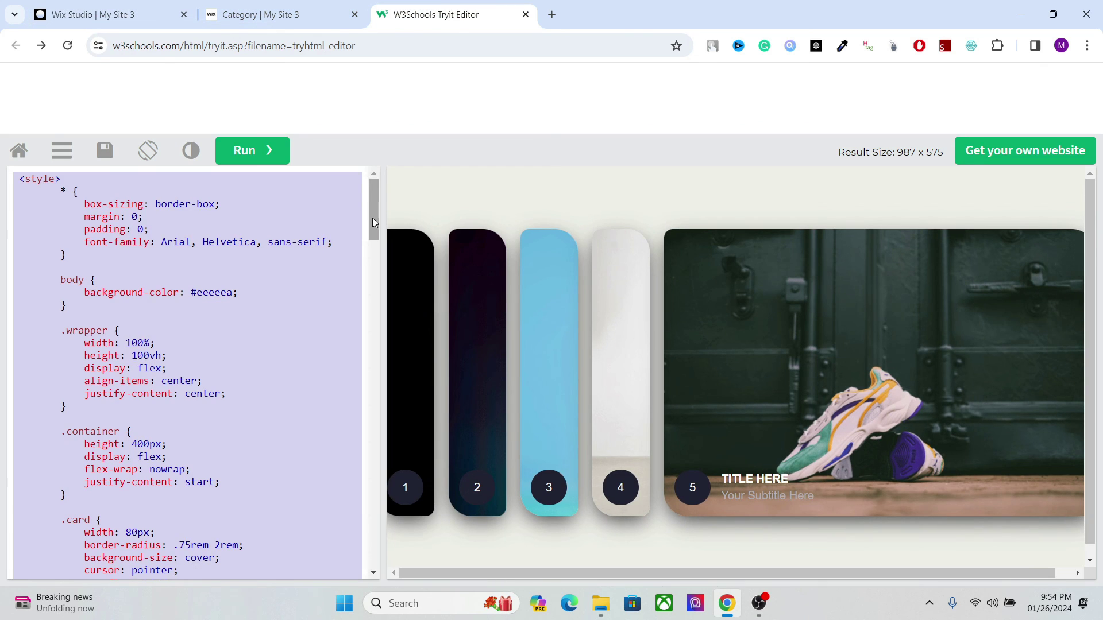
drag(372, 218, 350, 489)
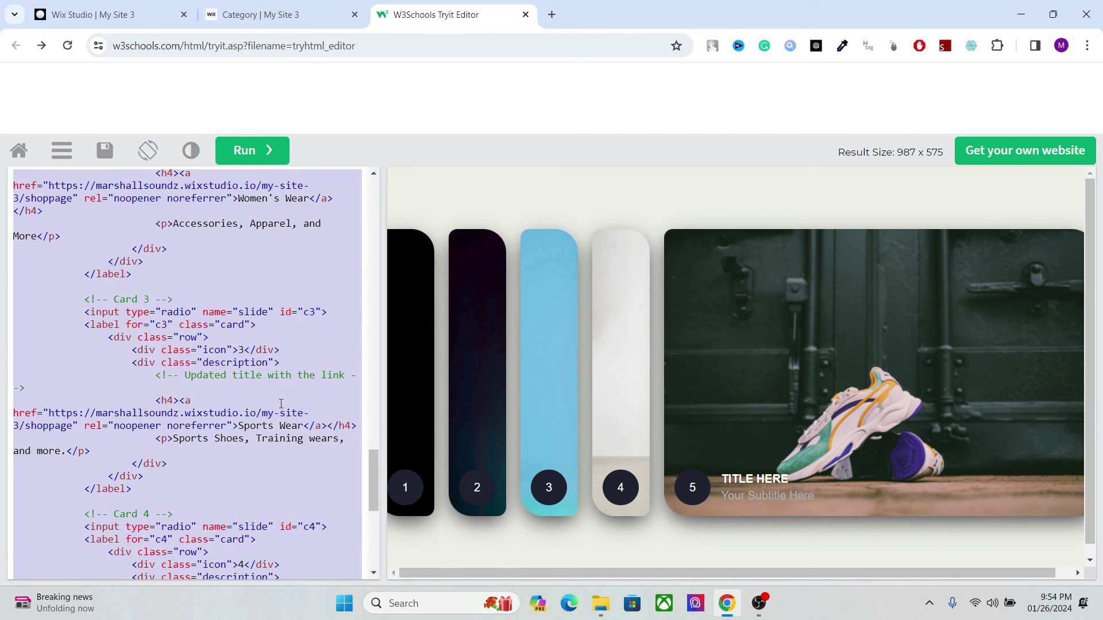
drag(371, 494, 370, 413)
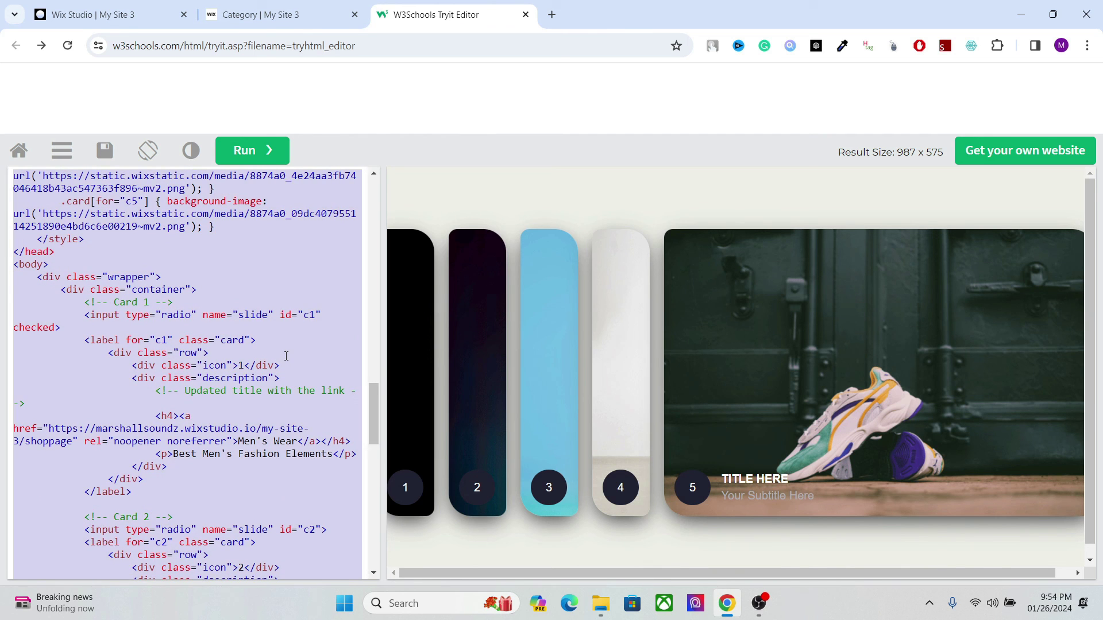
drag(372, 426, 363, 464)
scroll(363, 464, down, 2)
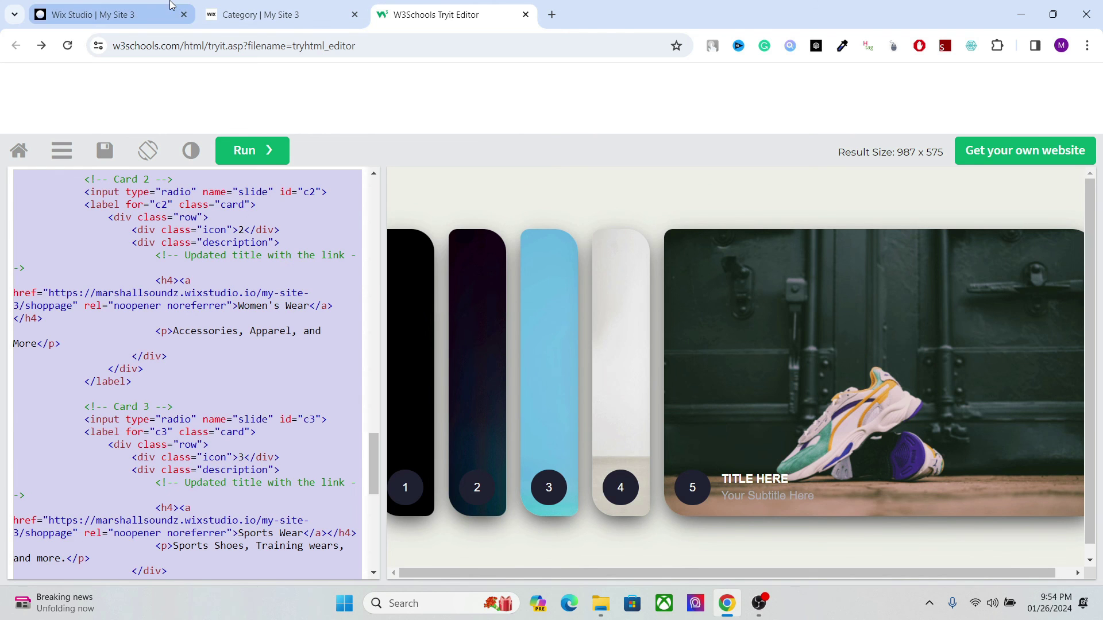
click(275, 14)
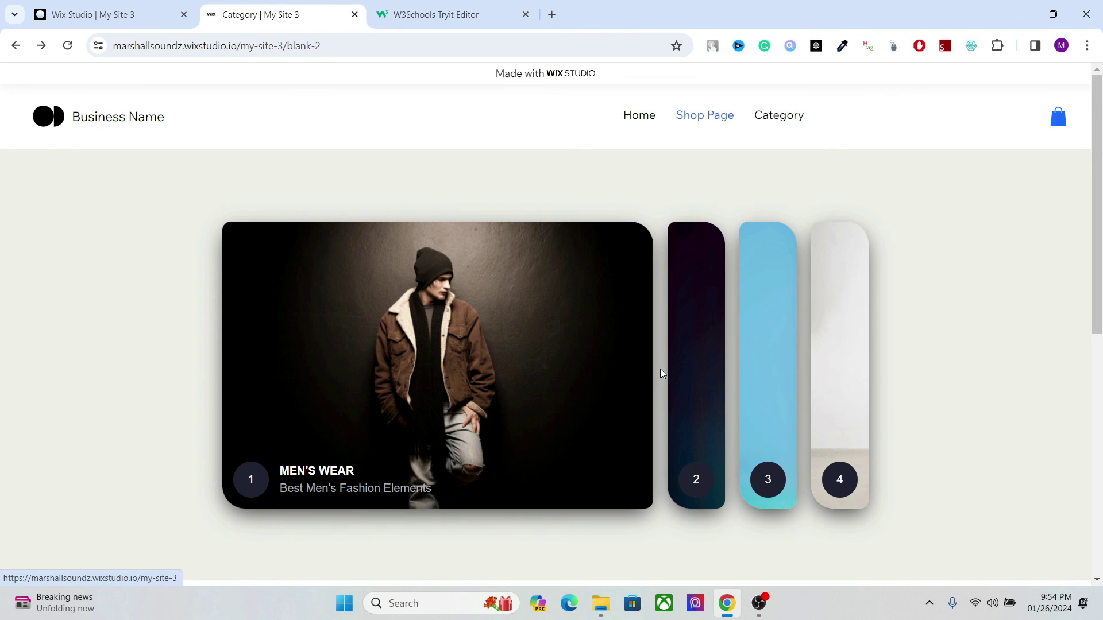